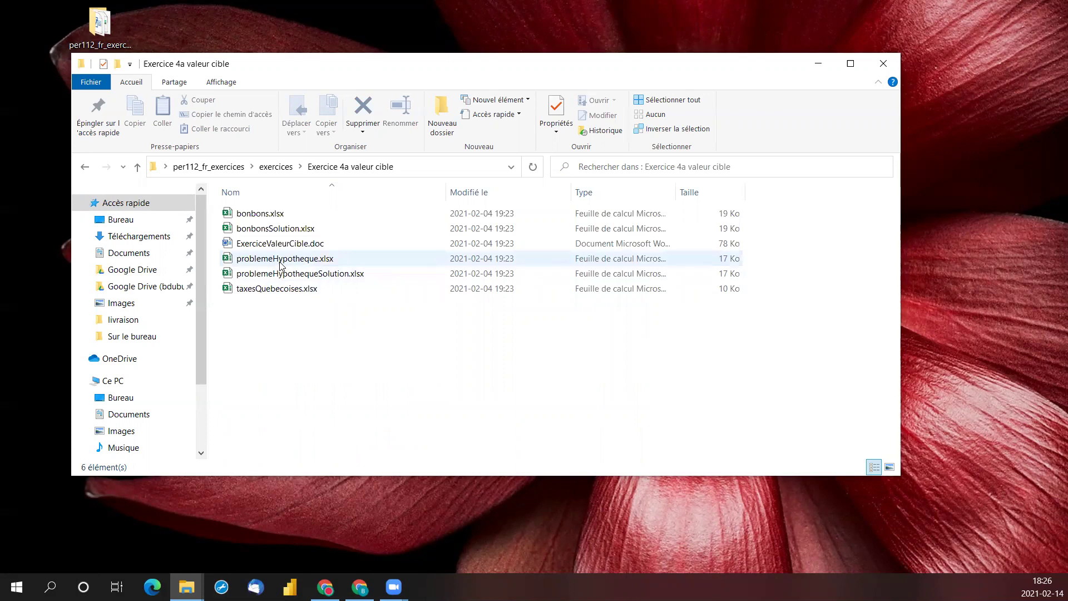
Step: Open the workbook problemeHypotheque.xlsx and inspect the number of months, annual rate, loan amount and monthly payment formula
double_click(281, 262)
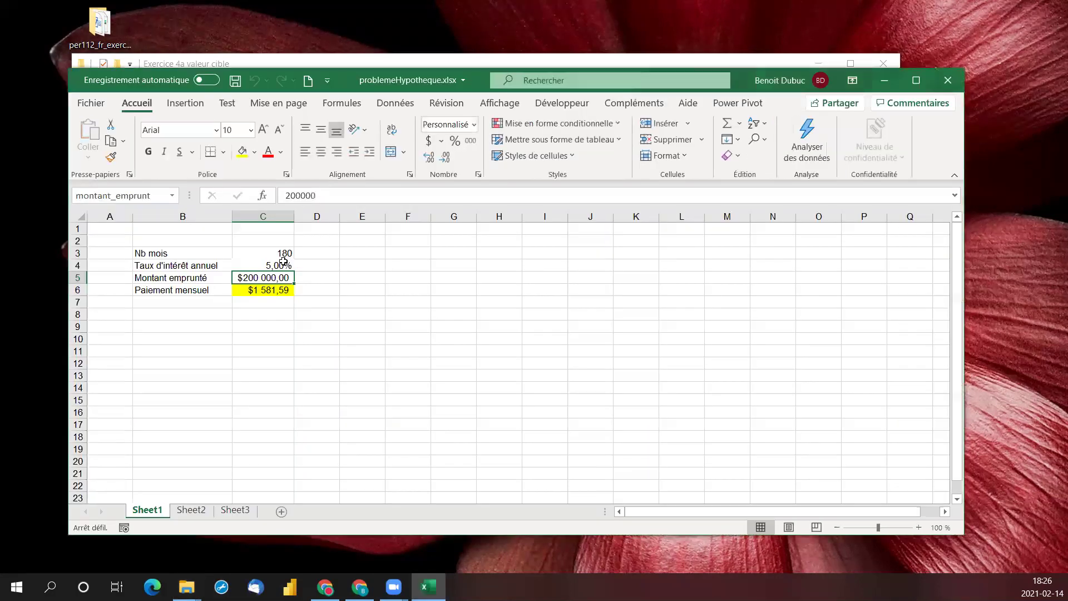
left_click(314, 310)
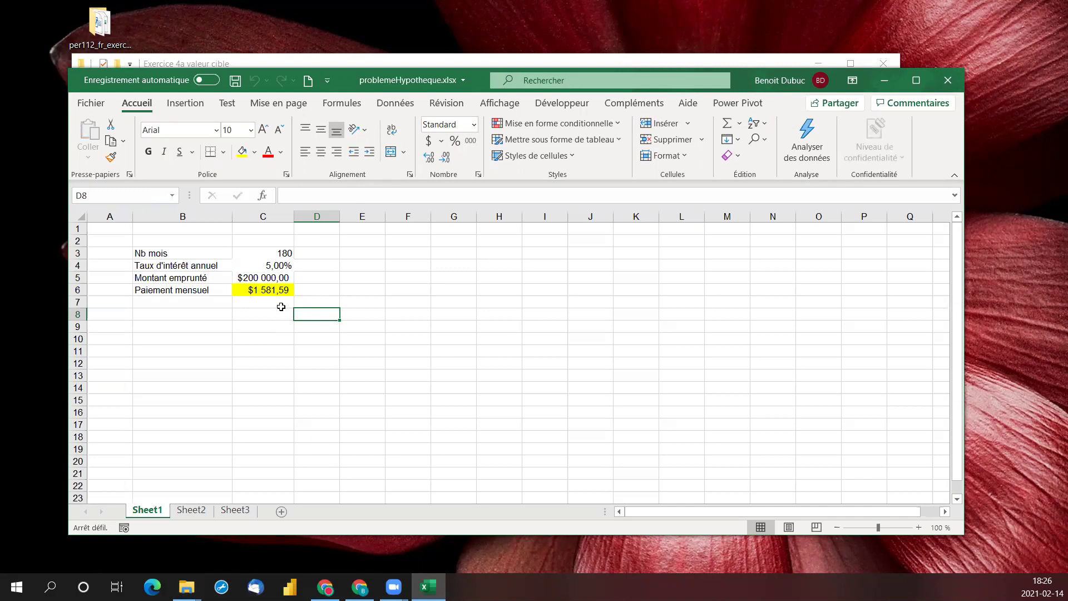
left_click(266, 287)
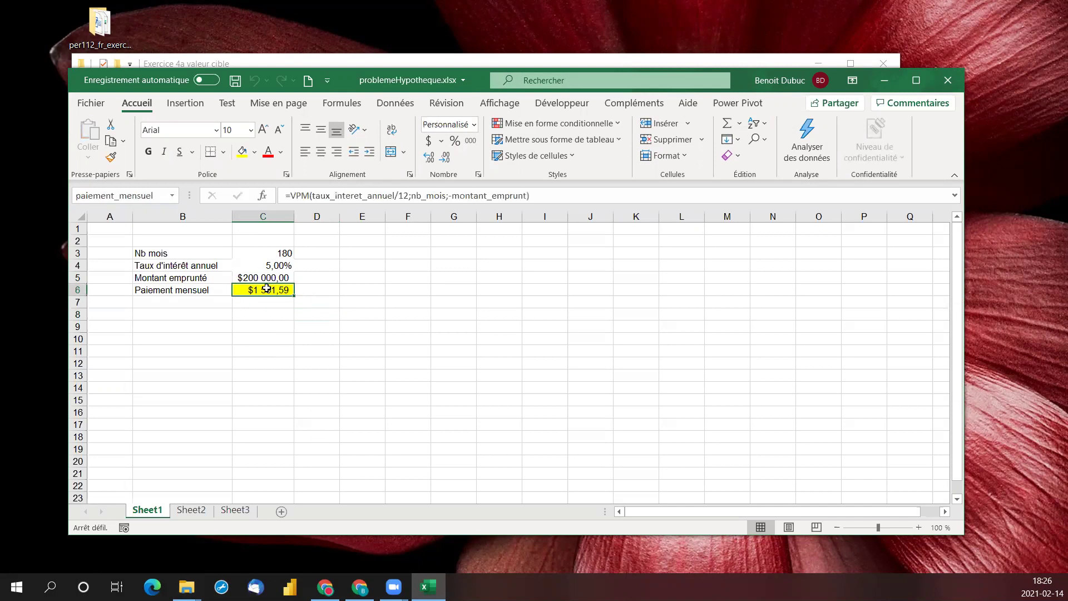
left_click(265, 256)
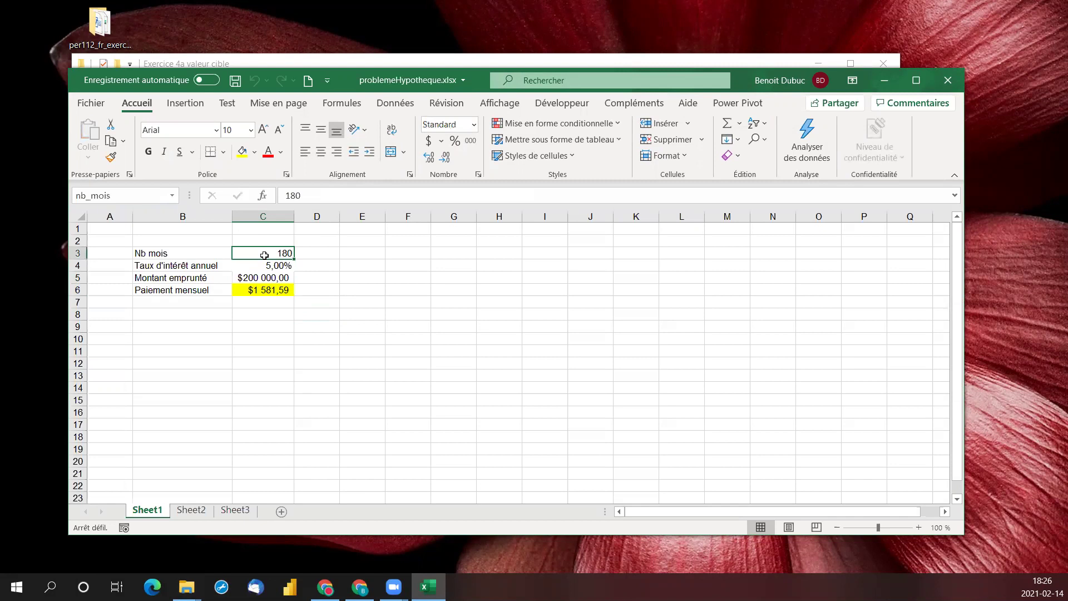
left_click(266, 268)
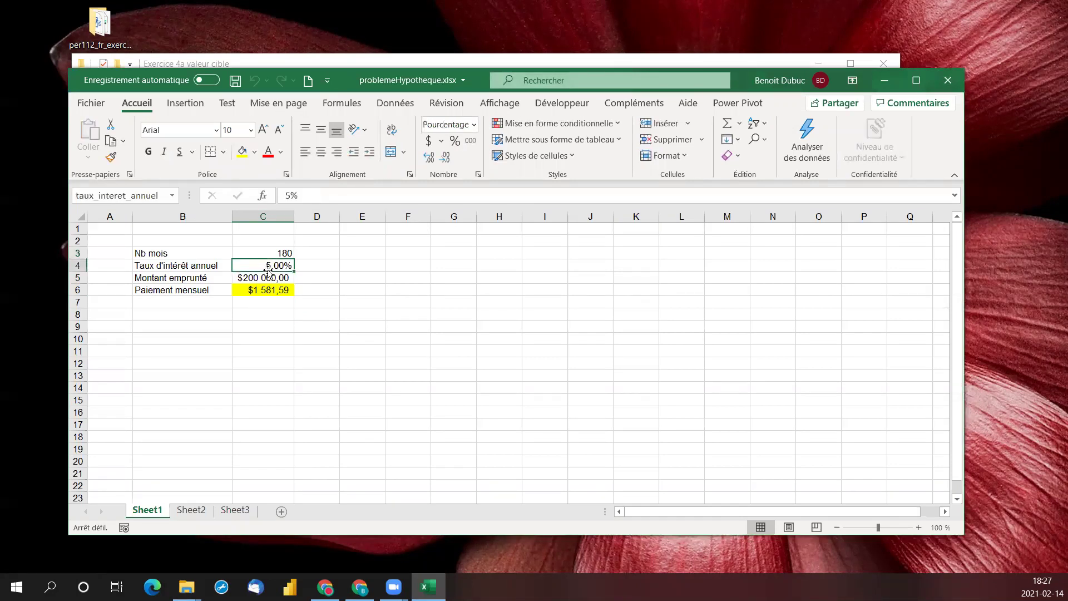
left_click(266, 279)
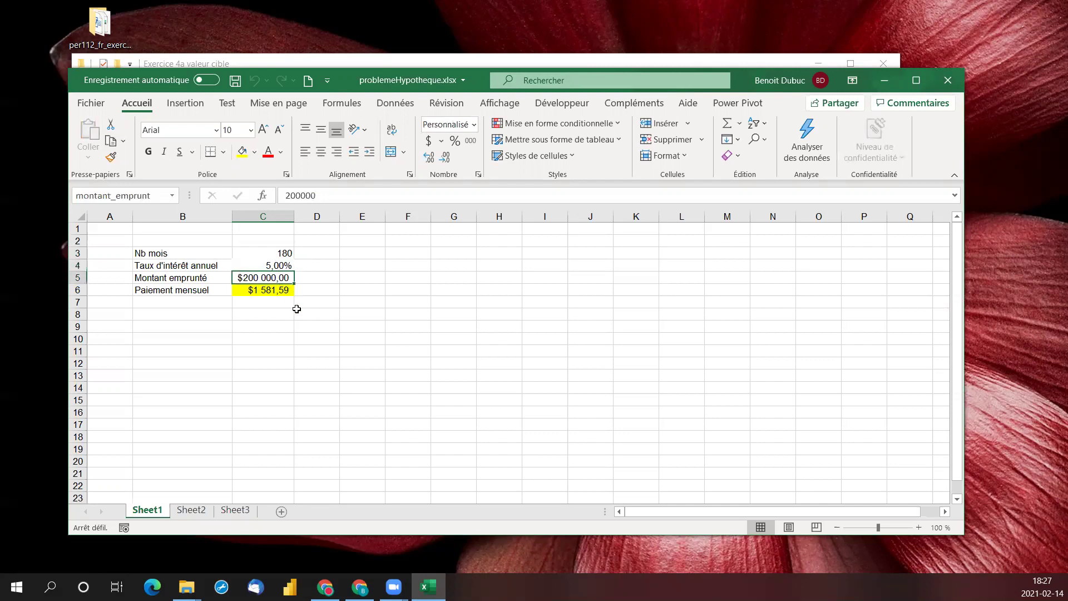
left_click(266, 290)
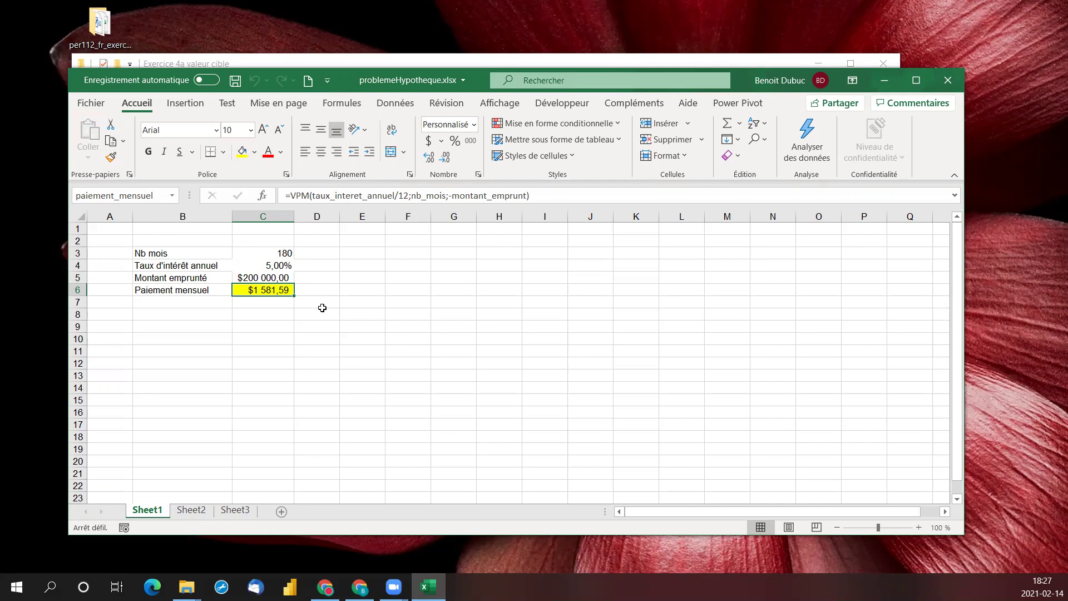
Step: Enter the target monthly payment of 2400 in cell F6, in the monthly payment row
left_click(405, 292)
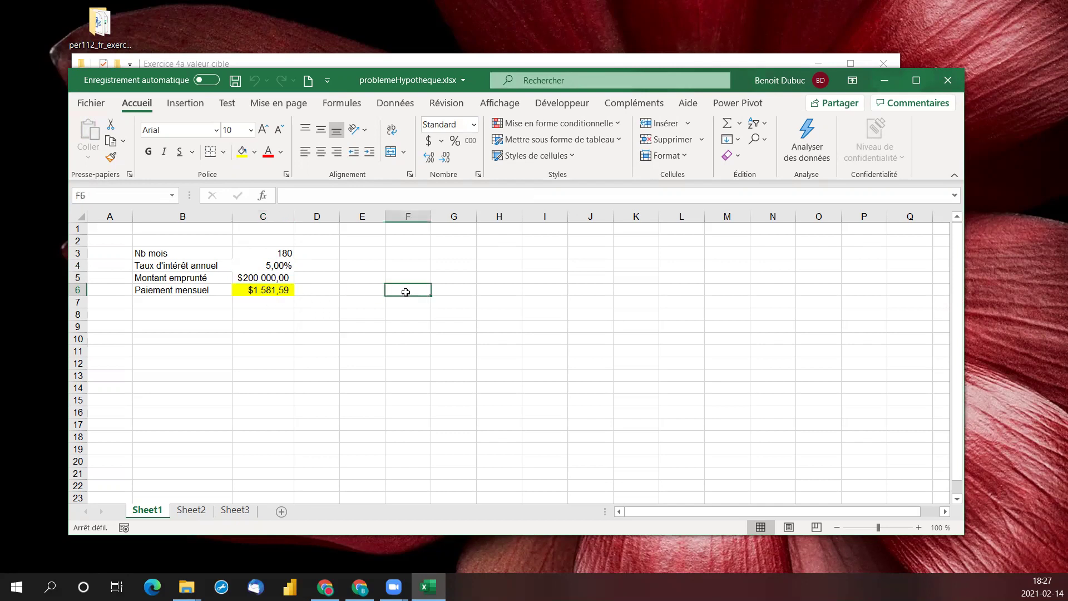
type("2400")
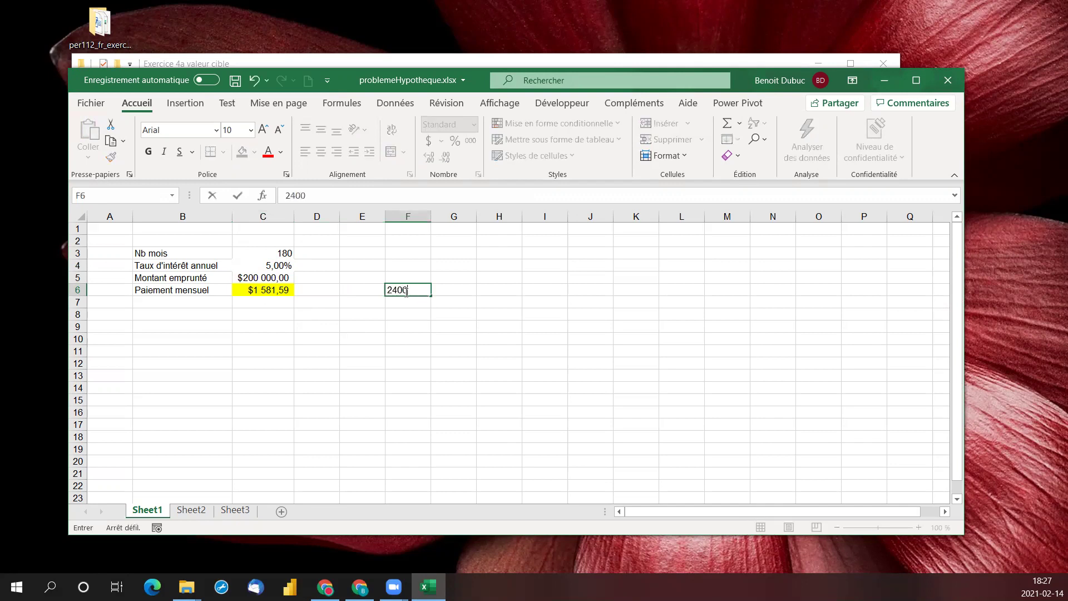
key("Return")
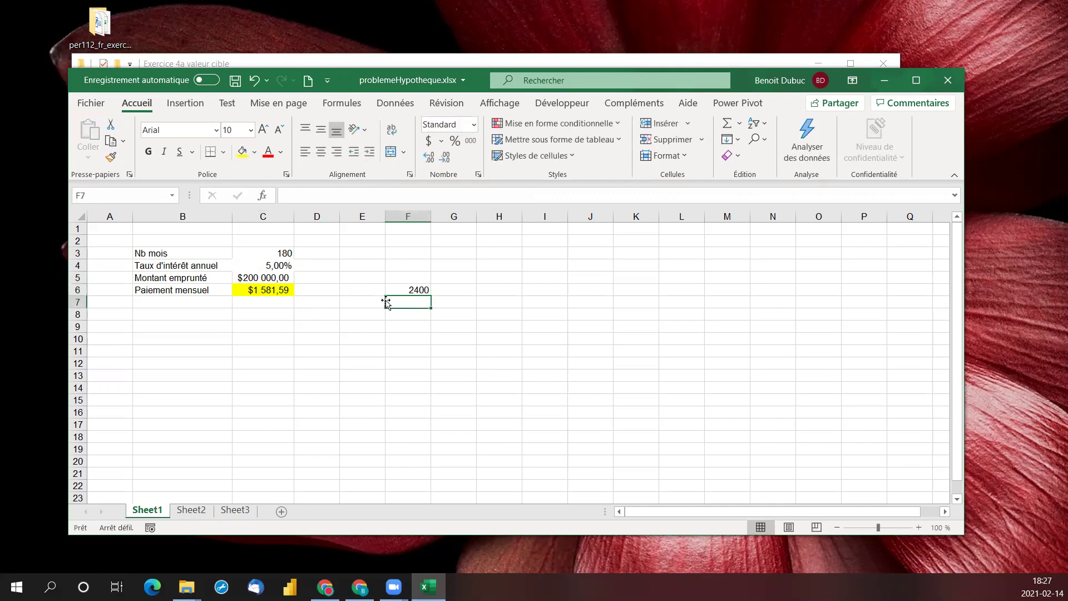
left_click(401, 289)
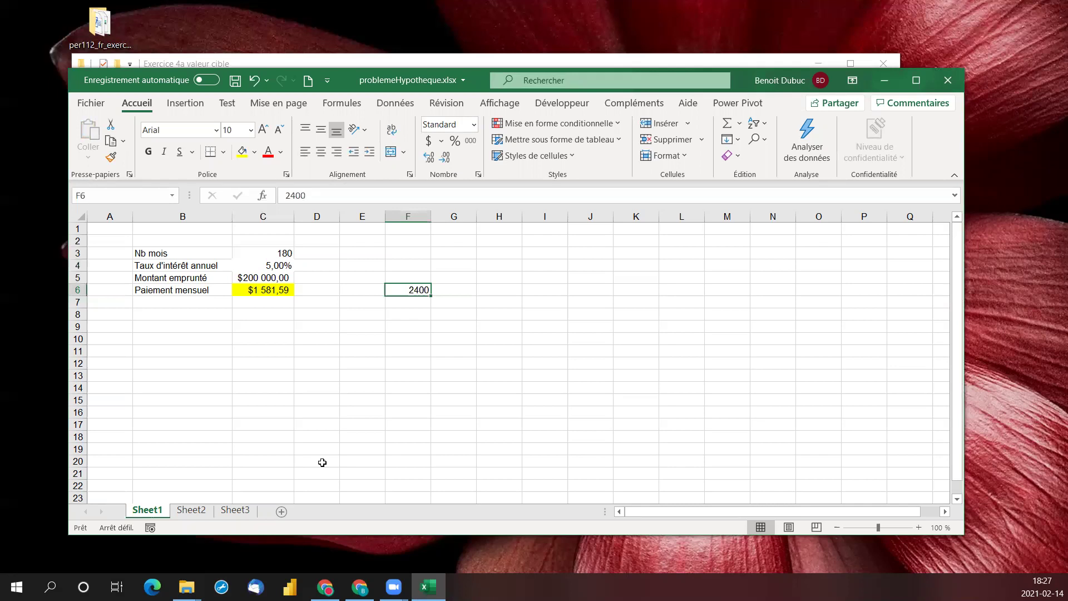
Step: Set the number of months in C3 to the formula =25*12
left_click(240, 280)
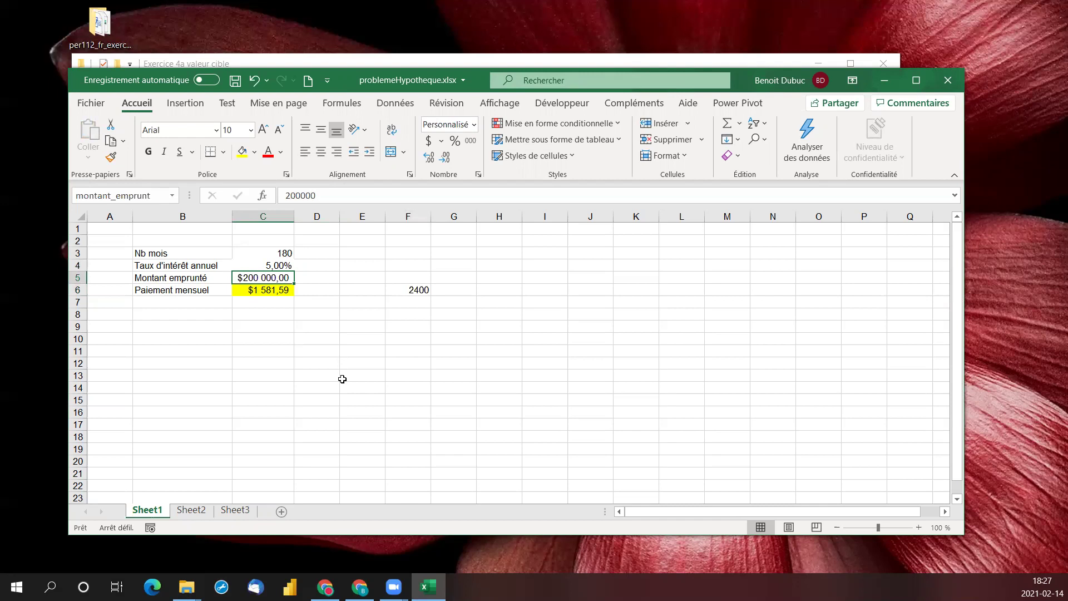
left_click(285, 254)
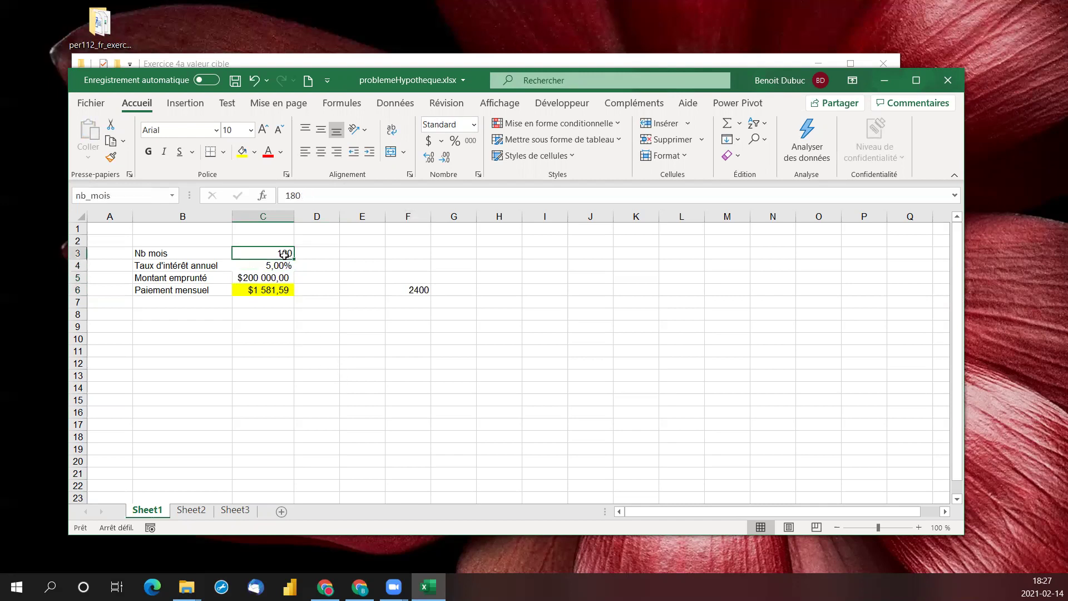
type("=25*12")
key("Return")
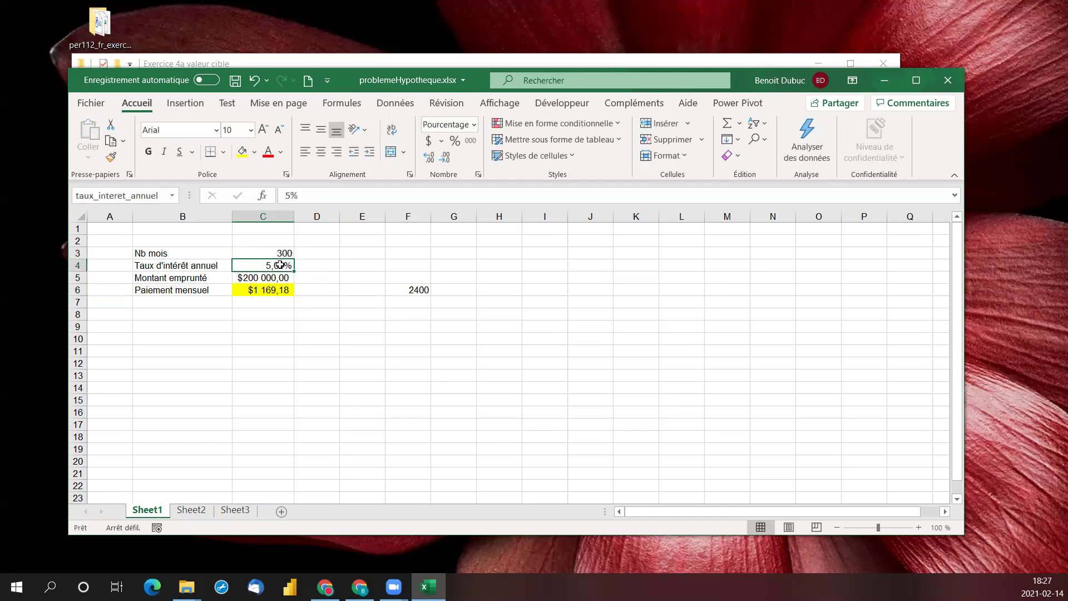
Step: Set the annual interest rate in C4 to 1,89% and check the loan's term, rate and amount cells
left_click(292, 196)
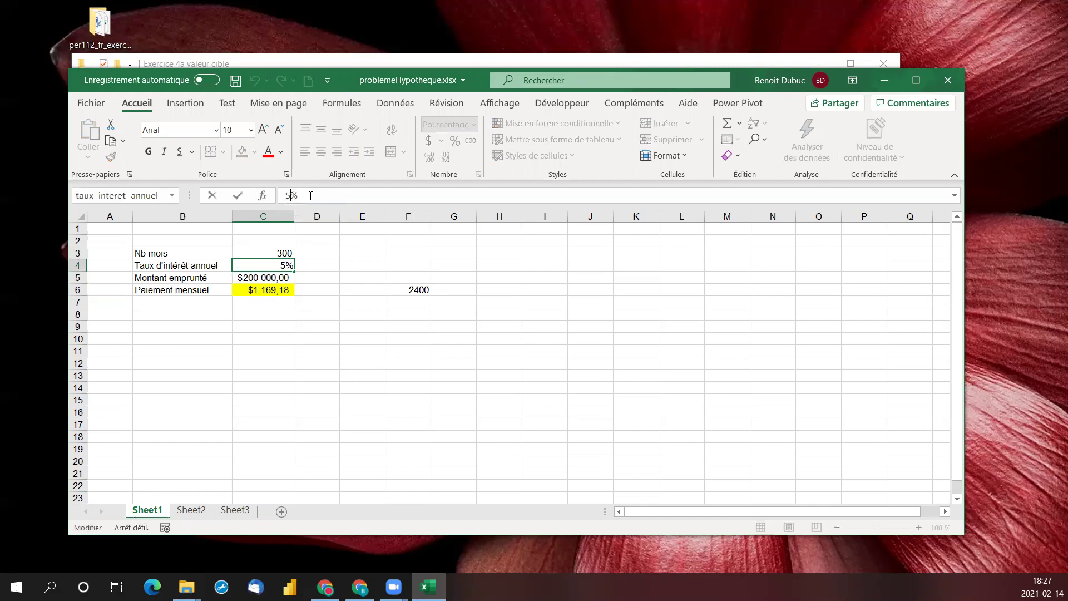
key("BackSpace")
type("1,89")
key("Return")
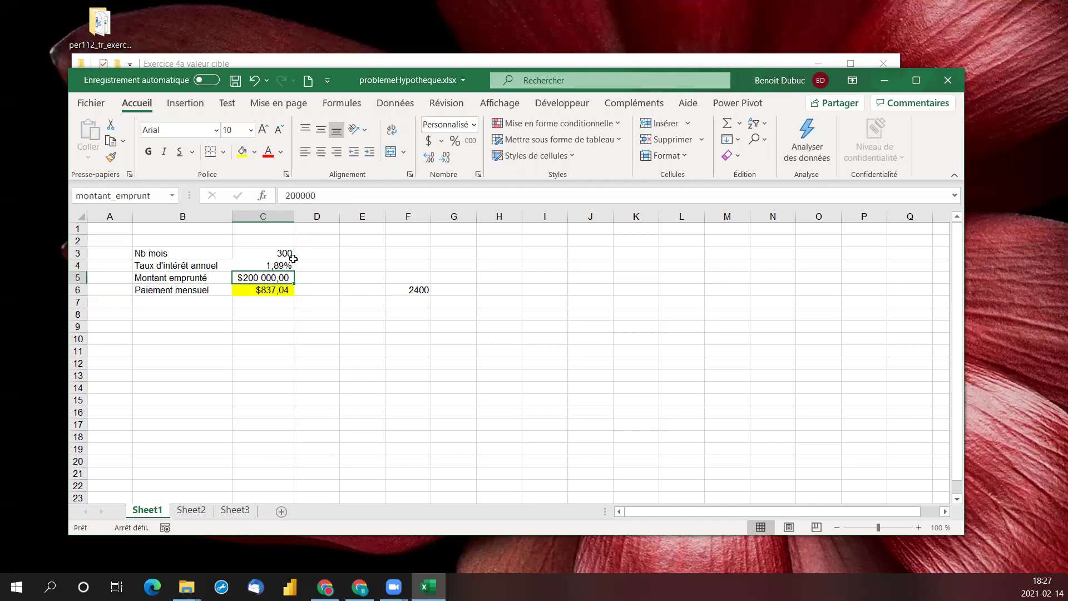
left_click(278, 266)
left_click(277, 250)
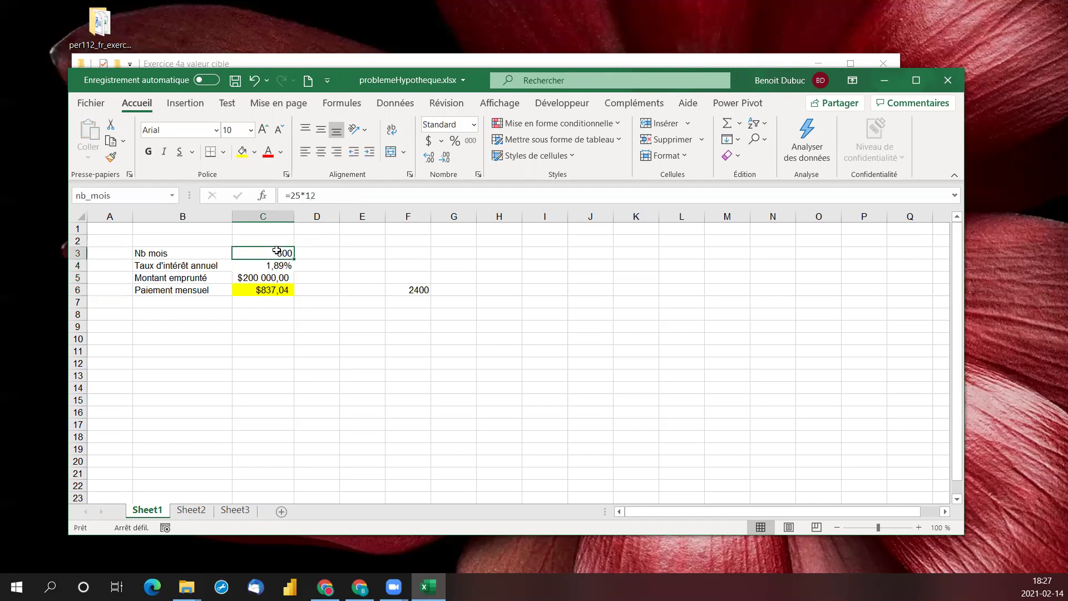
left_click(268, 276)
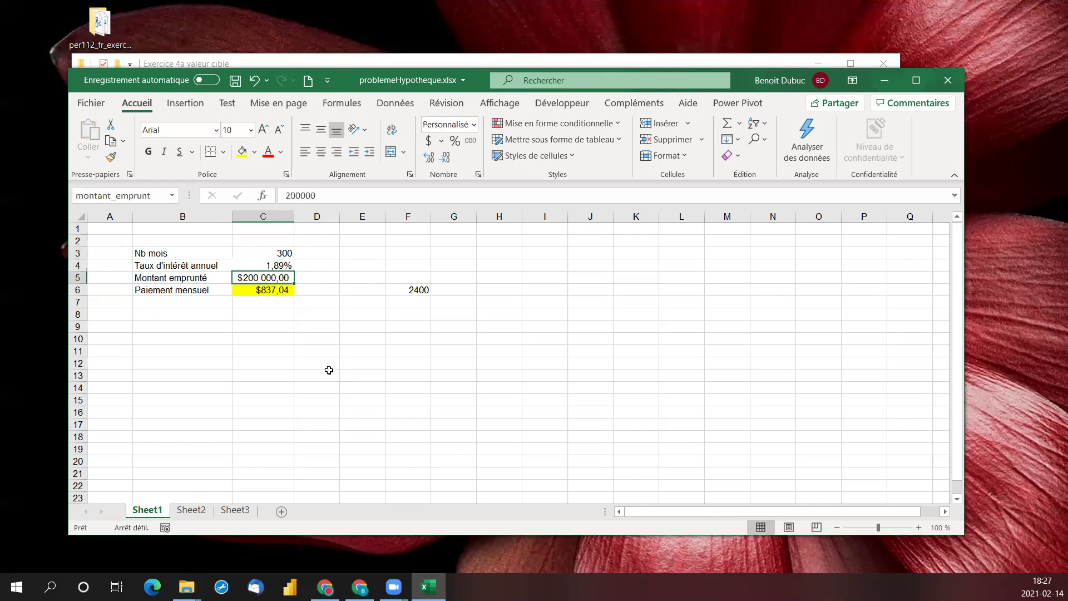
Step: Try a Goal Seek on the monthly payment in C6 with target 2400 and changing cell C5, and discard the solution
left_click(266, 288)
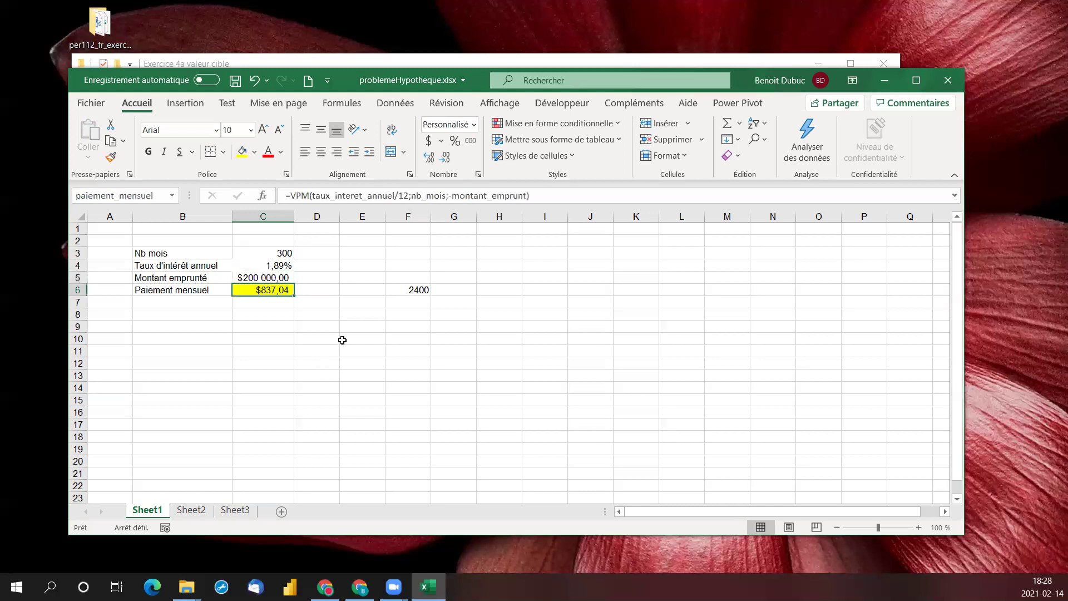
left_click(394, 104)
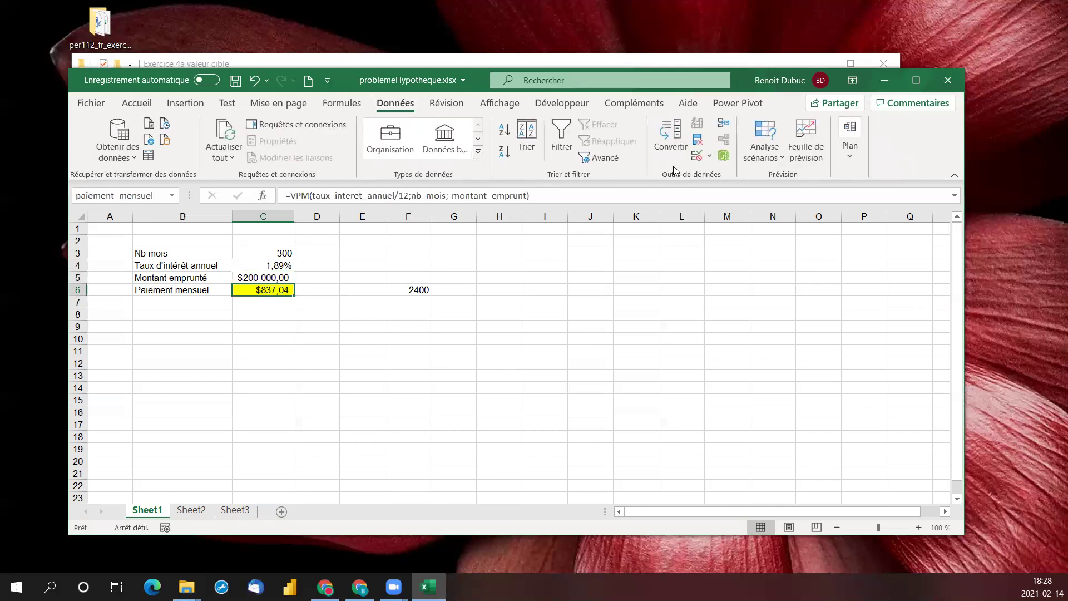
left_click(781, 154)
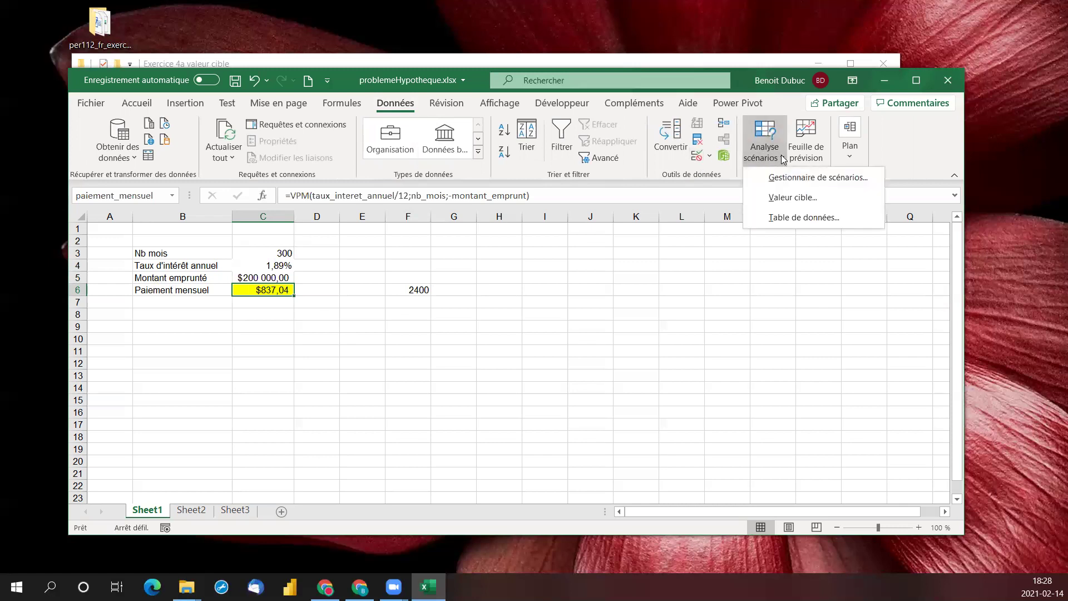
left_click(773, 195)
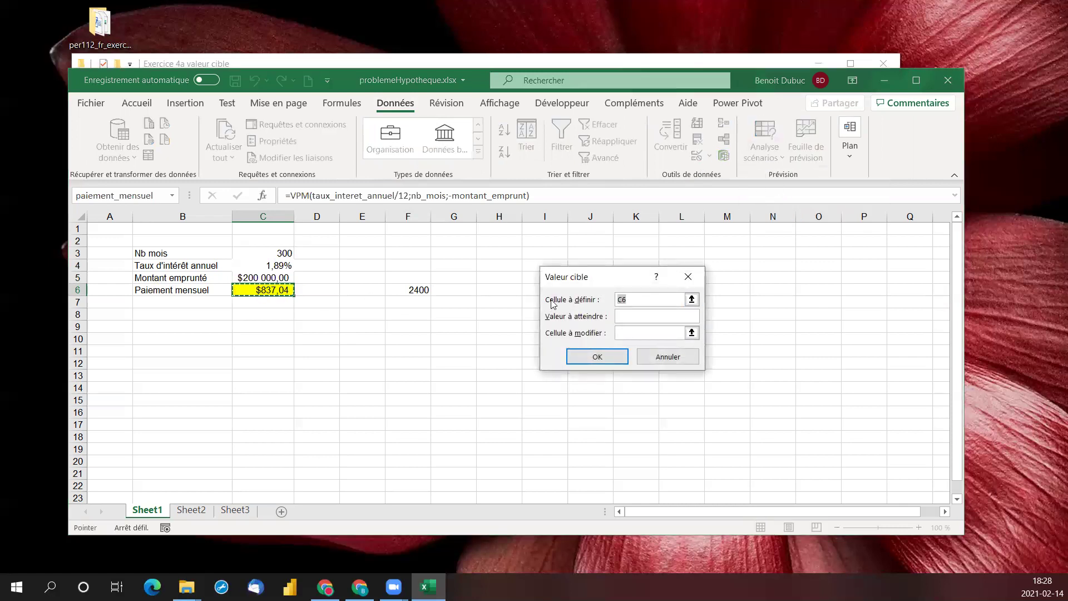
left_click(624, 318)
left_click(693, 334)
left_click(257, 278)
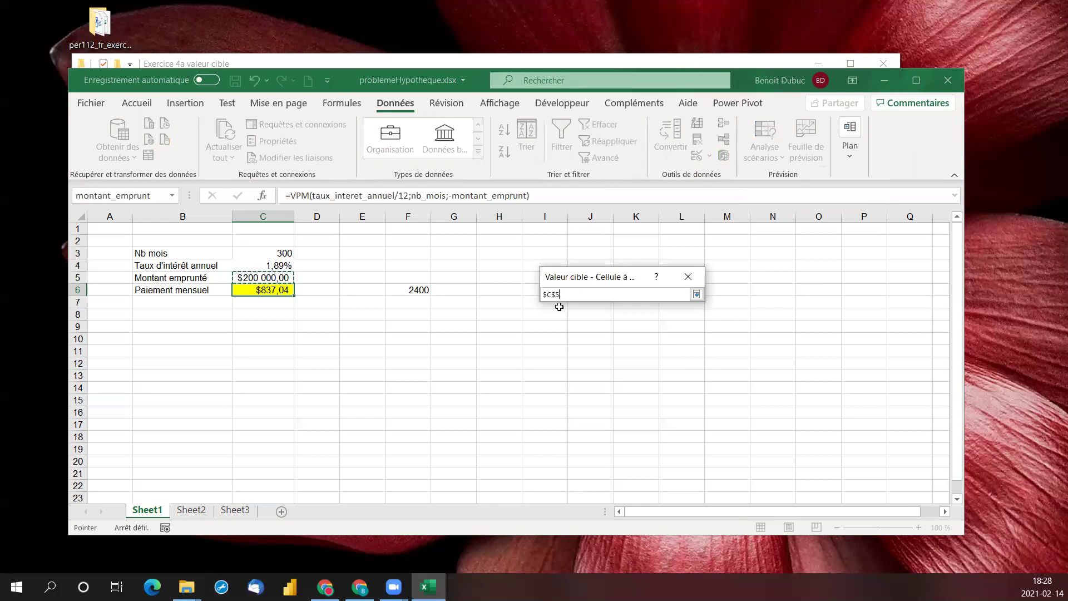
left_click(696, 294)
left_click(616, 359)
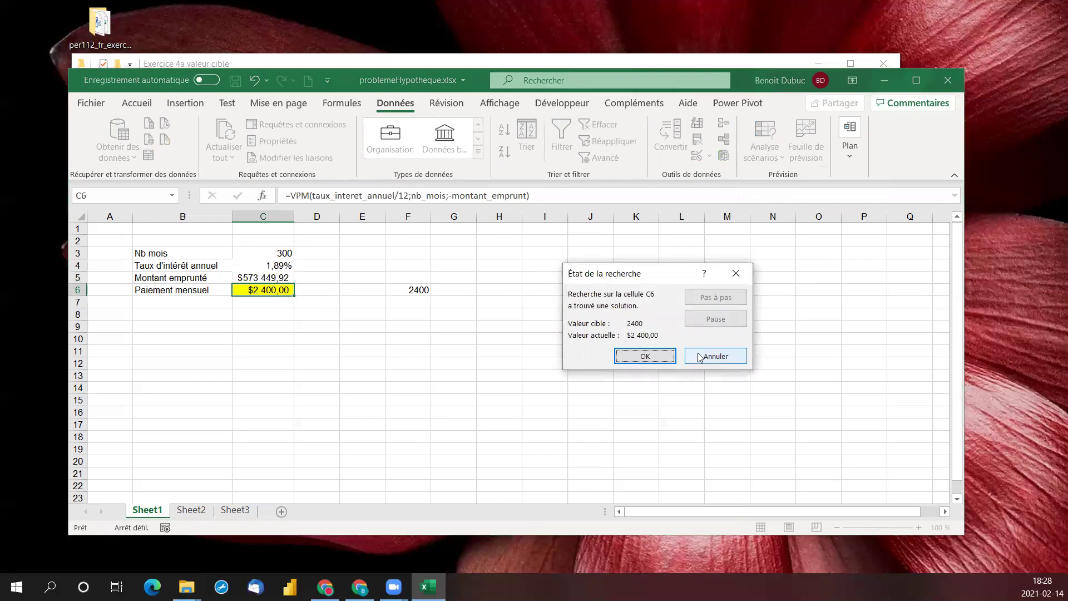
left_click(736, 274)
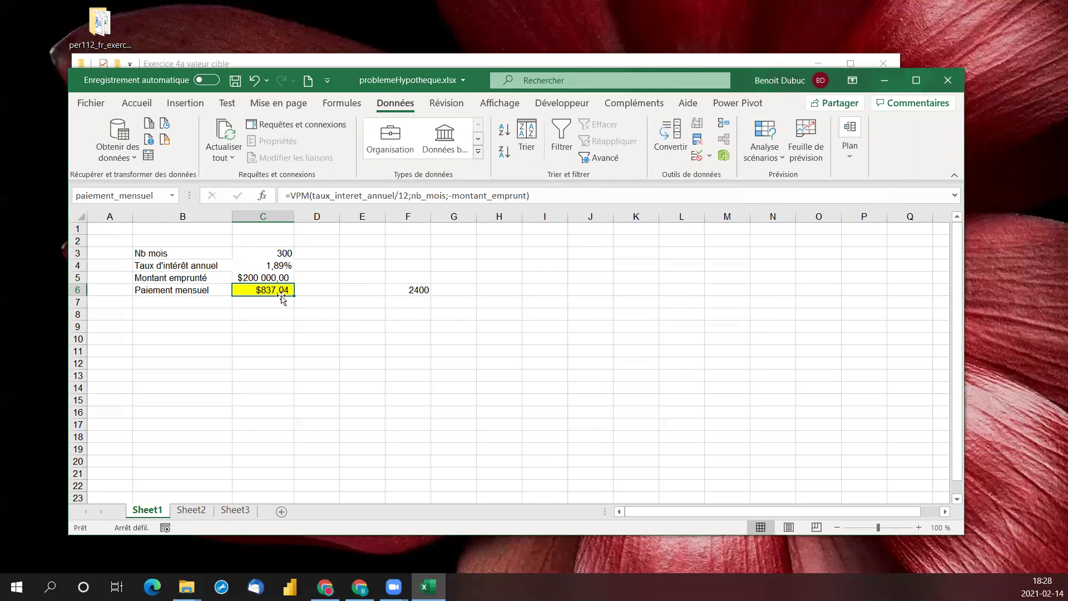
Step: Run Goal Seek on monthly payment cell C6 with a target of 2400 by changing loan amount cell C5, and keep the solution
left_click(778, 160)
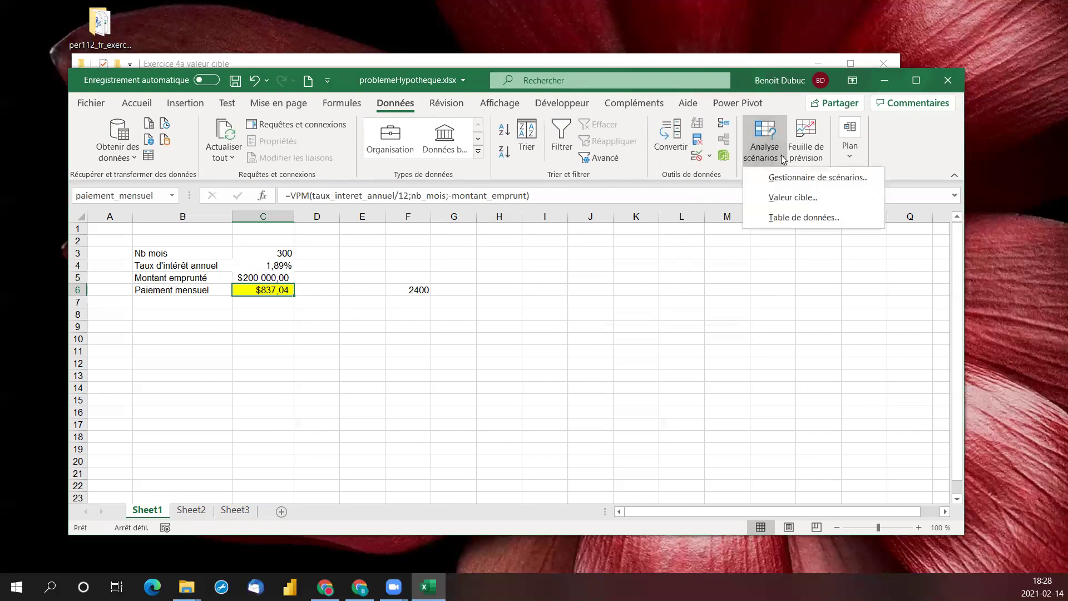
left_click(788, 195)
left_click(662, 312)
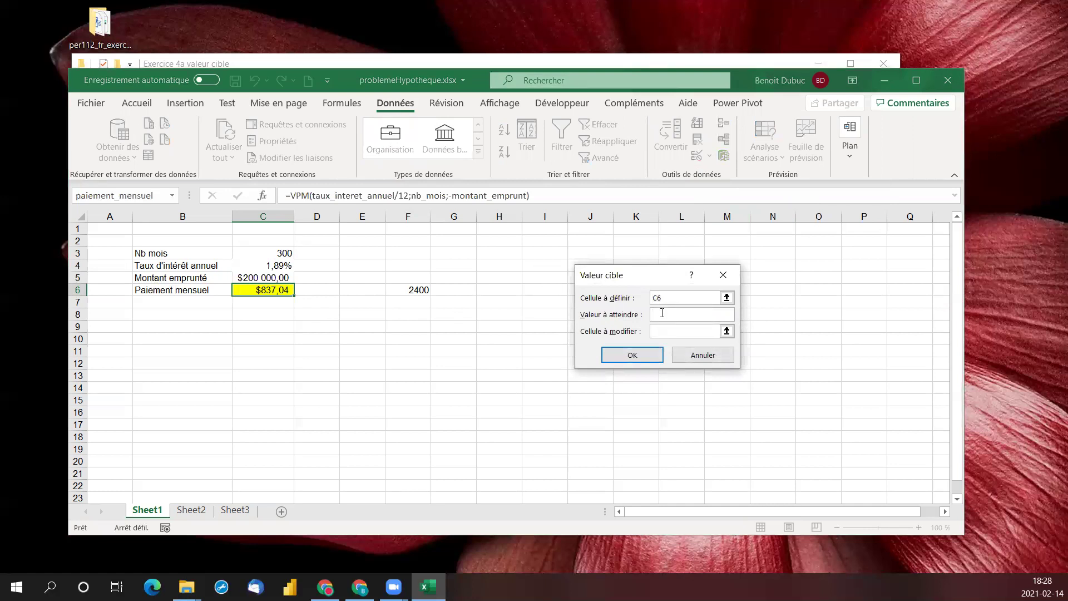
type("2400")
left_click(727, 331)
left_click(274, 278)
left_click(732, 292)
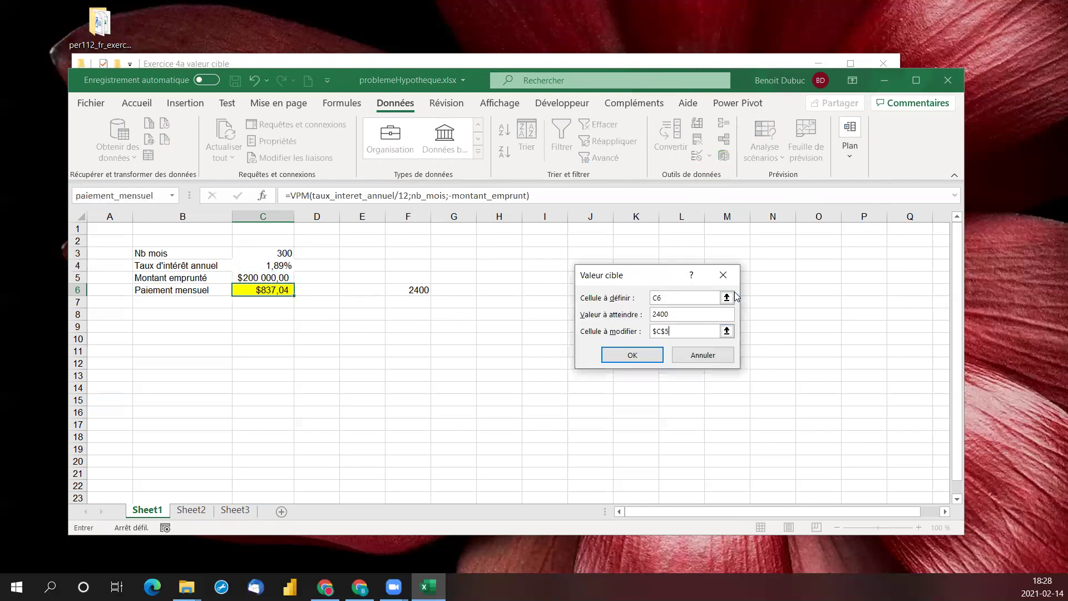
left_click(661, 355)
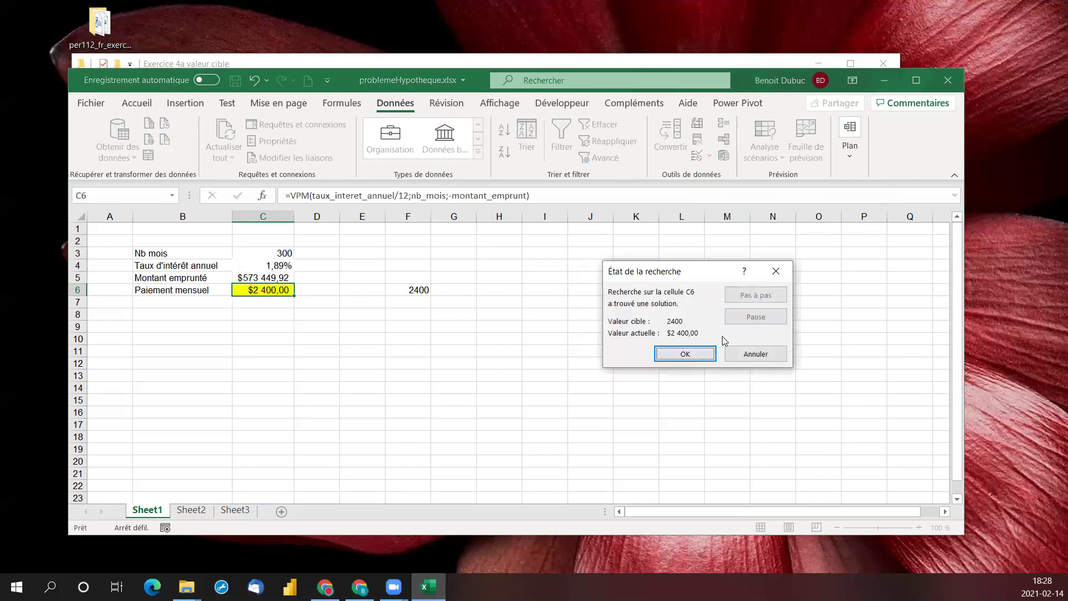
left_click(690, 354)
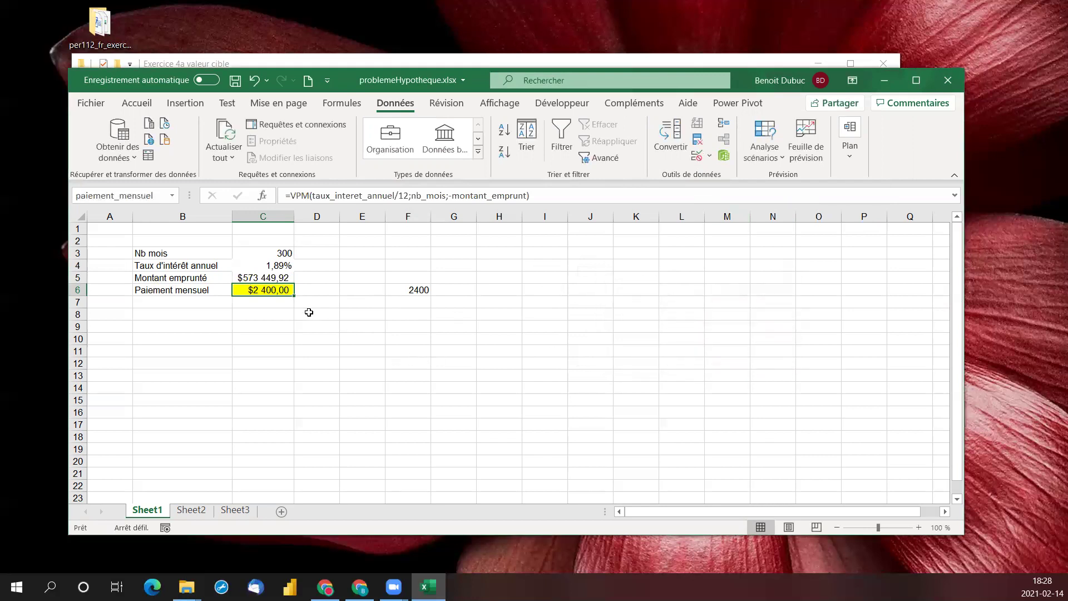
Step: Review the loan amount, monthly payment, number of months and interest rate cells, and show the available what-if analysis options
key("Up")
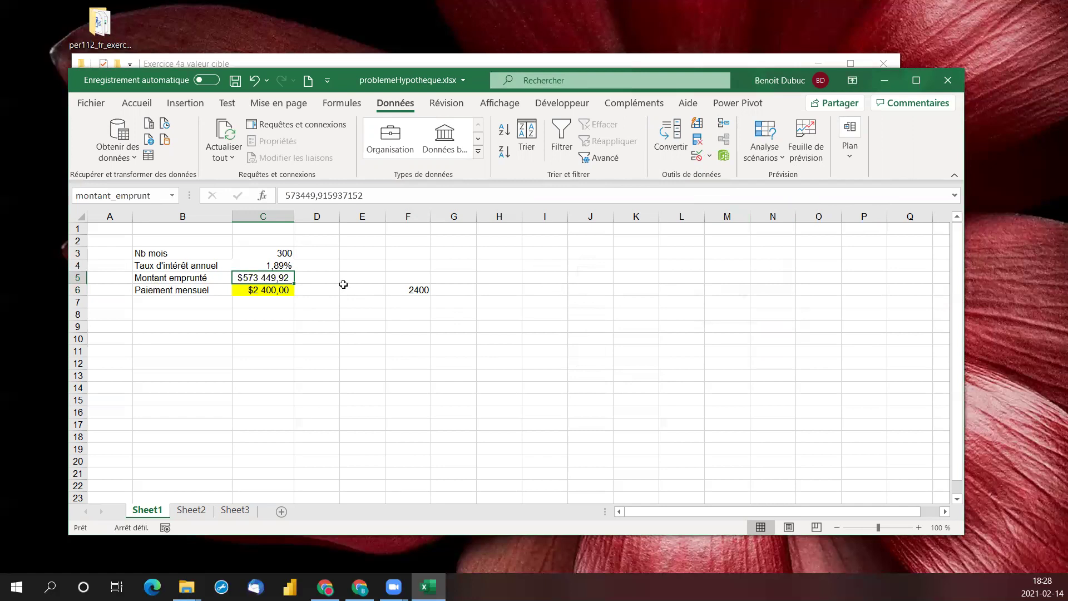
left_click(285, 287)
left_click(289, 251)
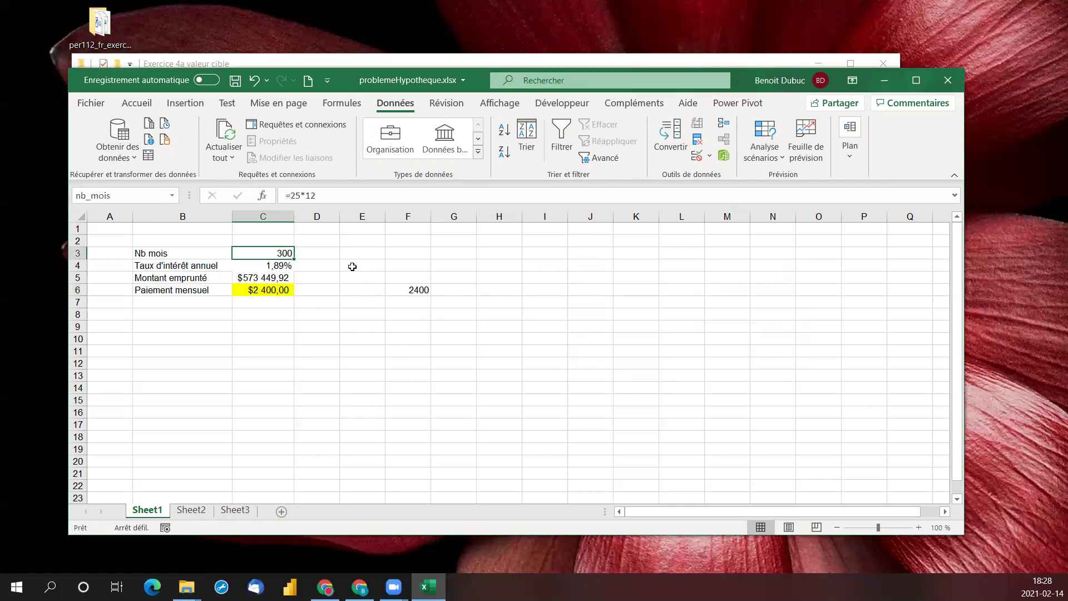
left_click(278, 265)
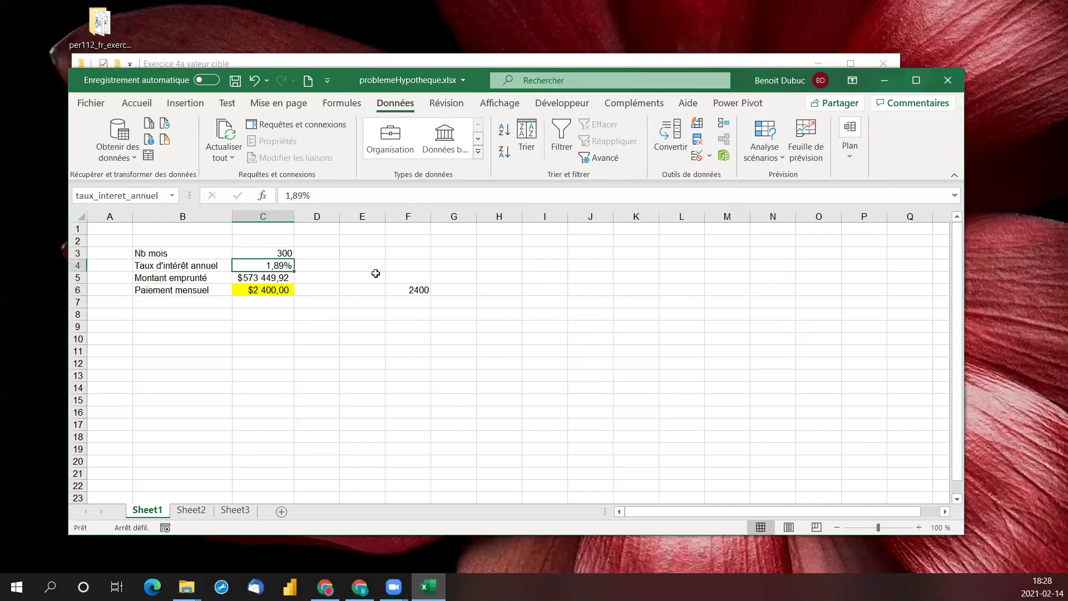
left_click(255, 280)
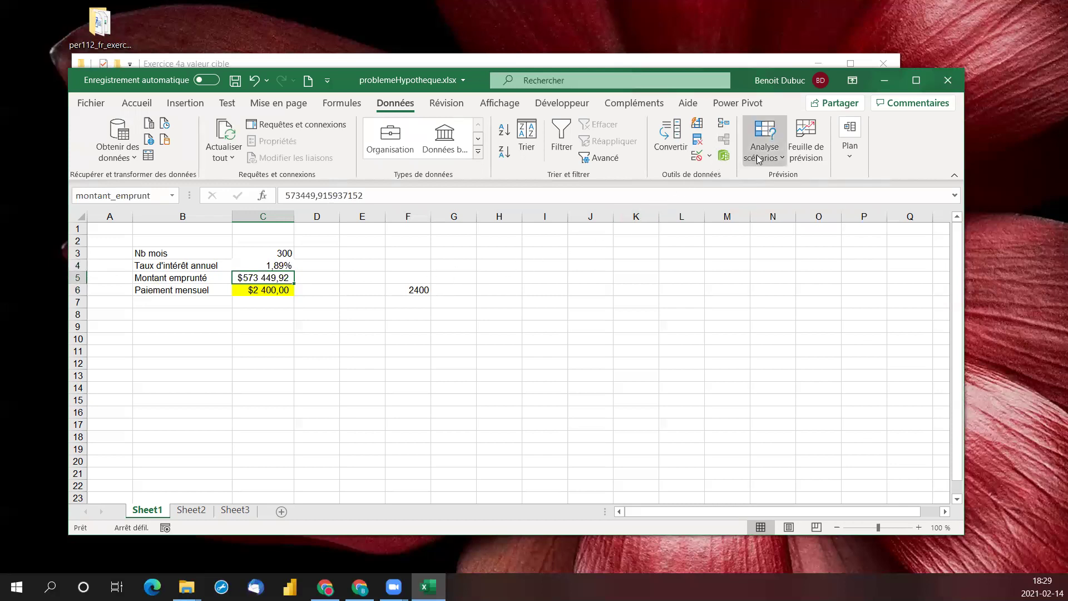
left_click(780, 158)
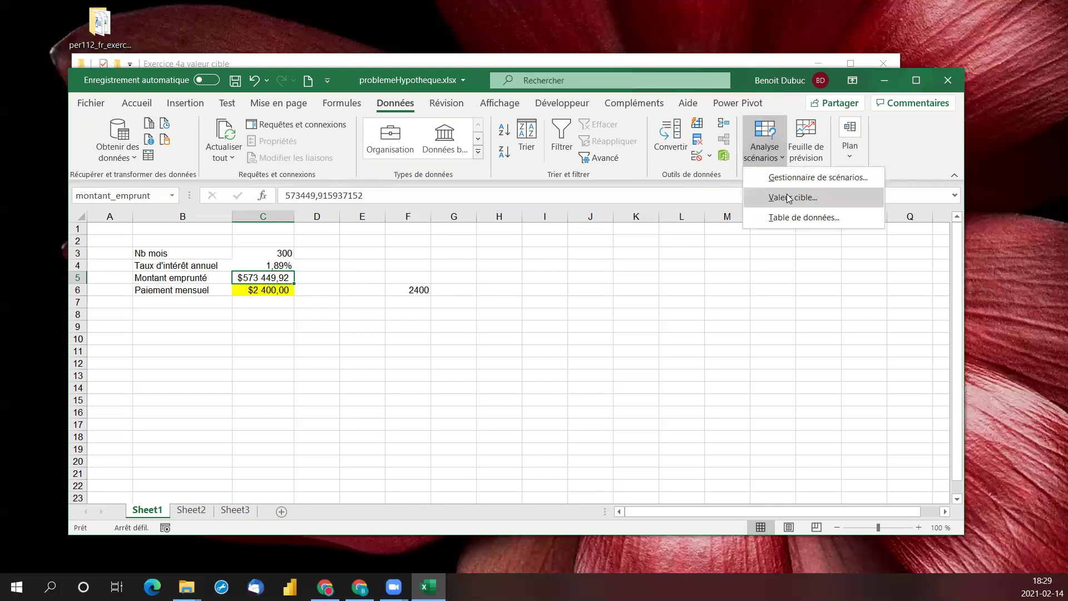
Step: Open taxesQuebecoises.xlsx from the Exercice 4a valeur cible folder and check the subtotal in cell B2
left_click(671, 274)
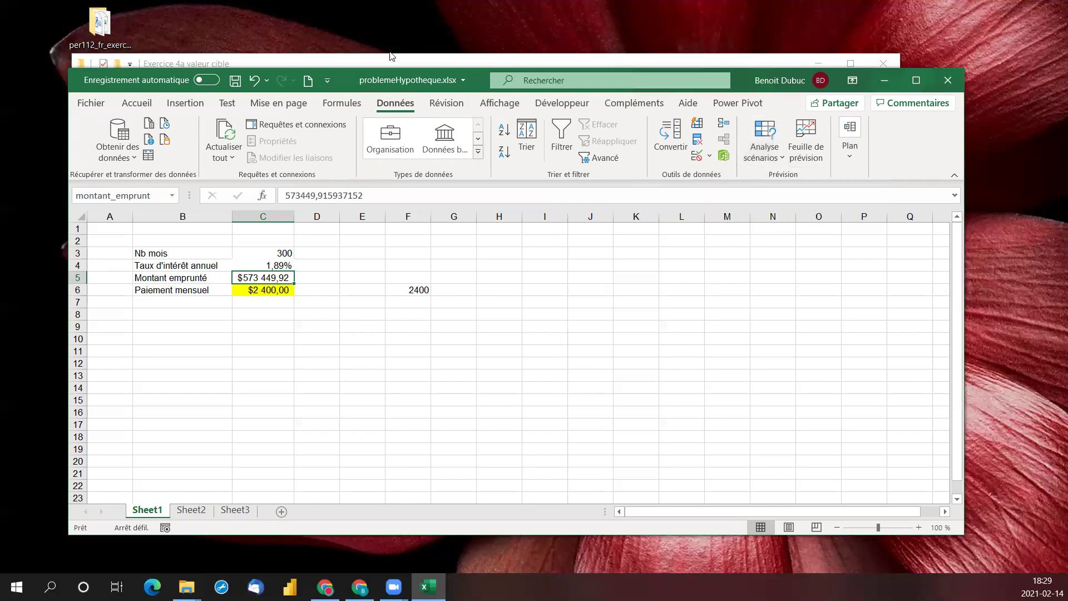
left_click(336, 60)
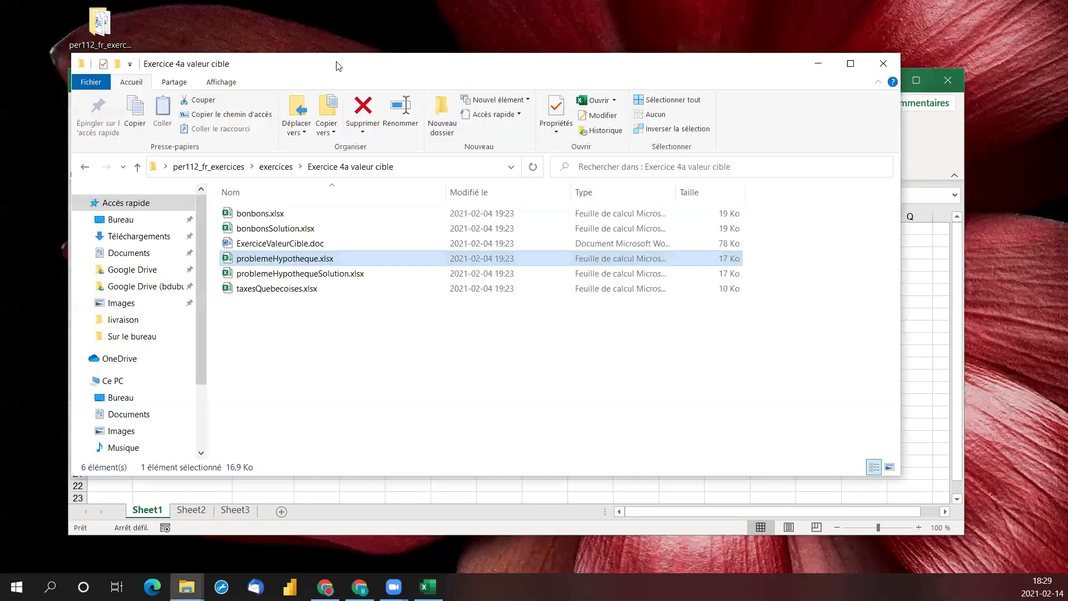
double_click(275, 289)
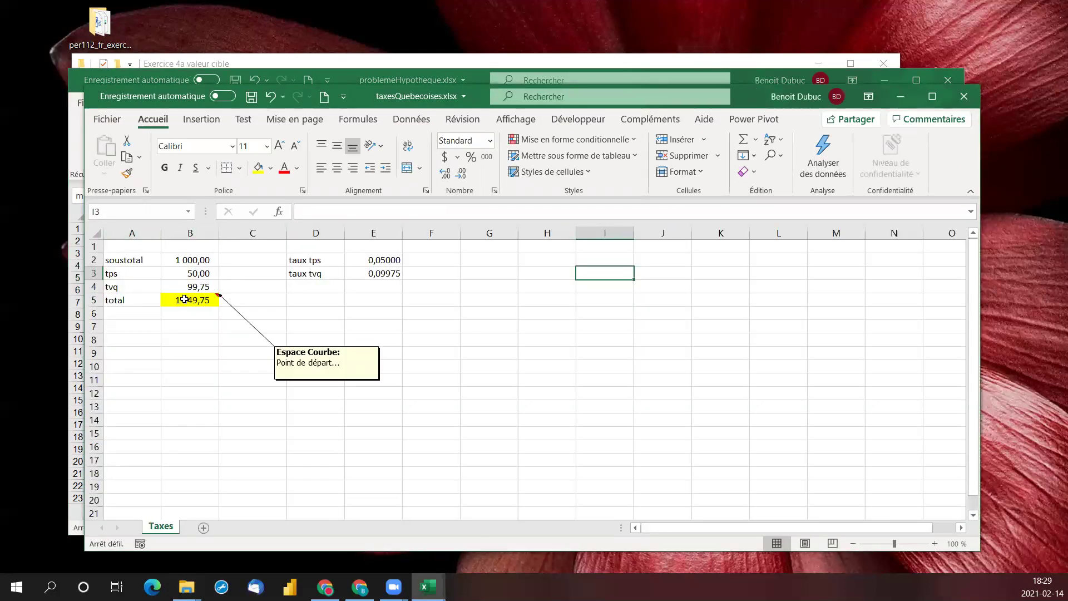
left_click(185, 258)
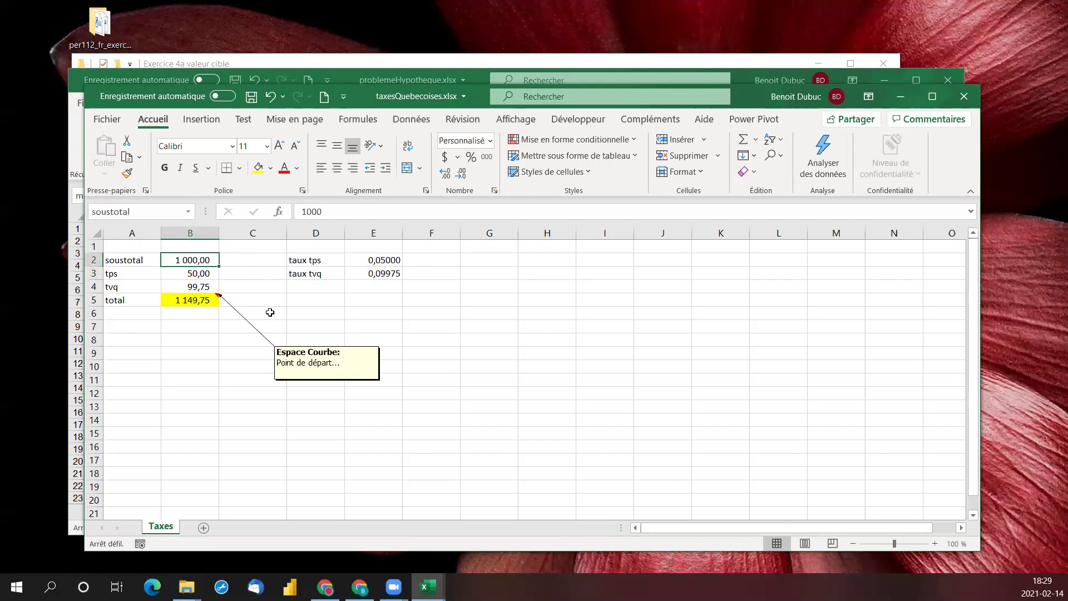
Step: Run Goal Seek on total cell B5 with a target of 1000 by changing subtotal cell B2, and keep the solution
left_click(209, 303)
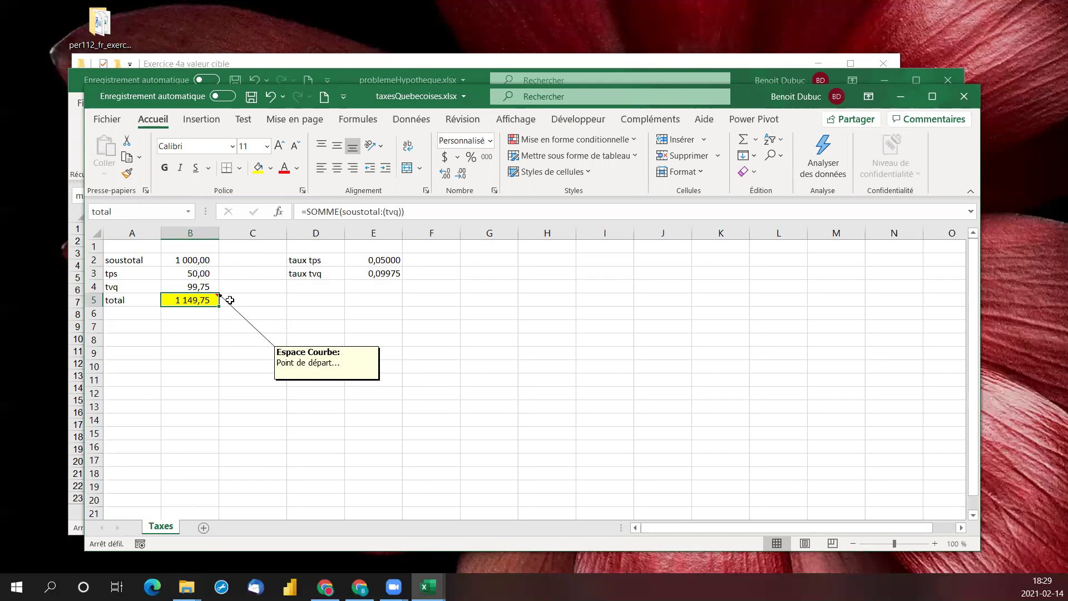
left_click(418, 123)
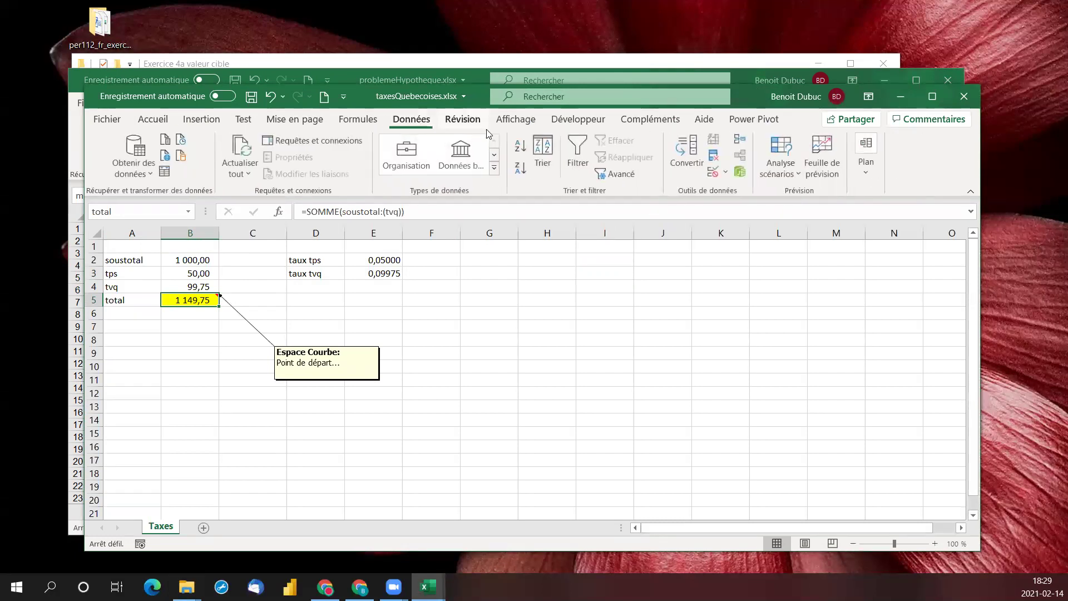
left_click(800, 170)
left_click(799, 212)
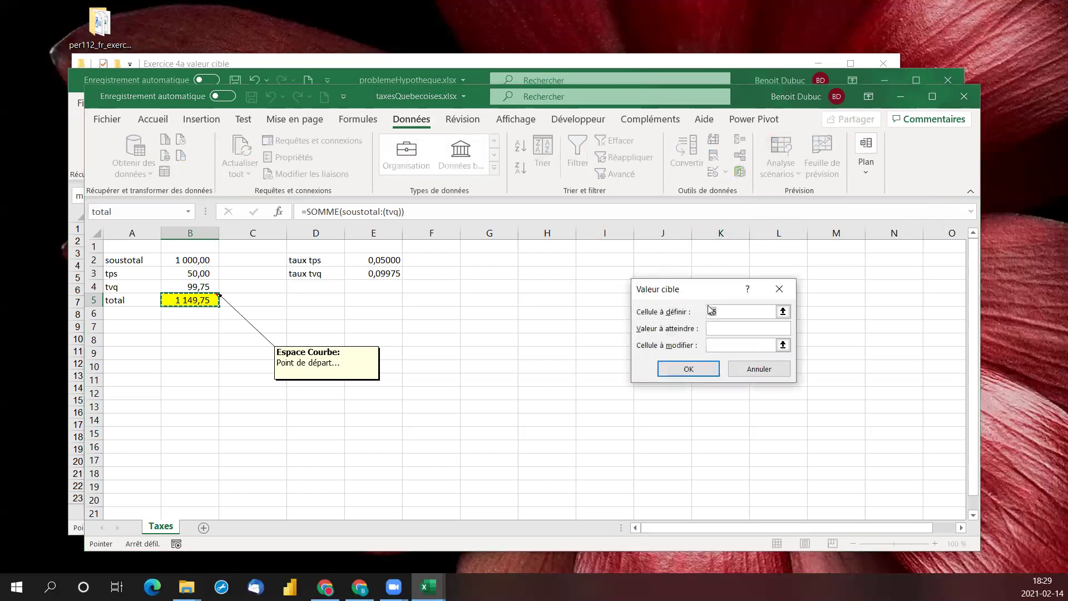
left_click(723, 330)
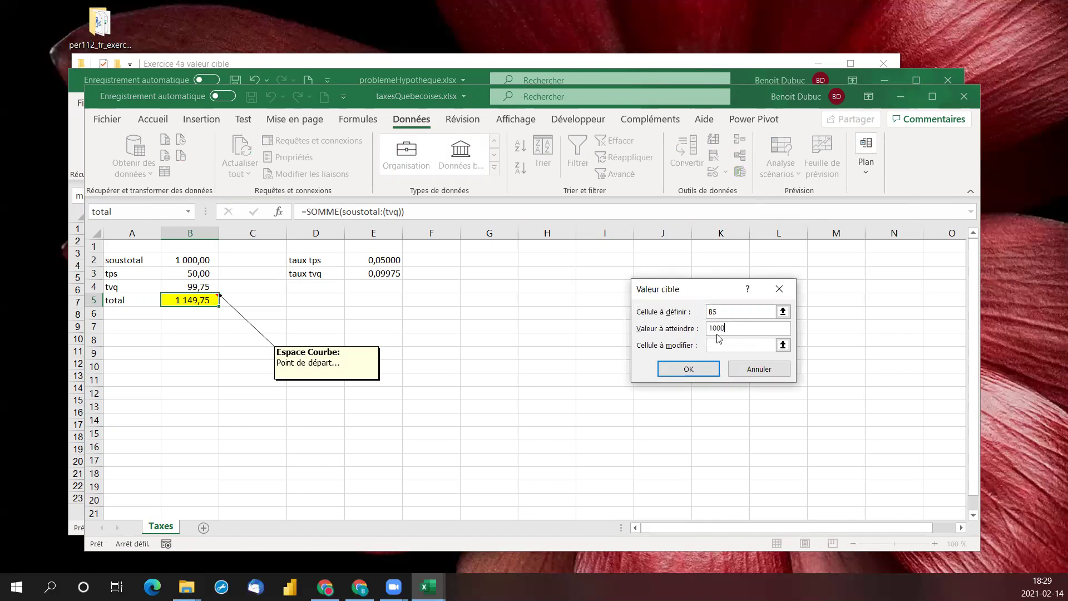
type("1000")
left_click(783, 345)
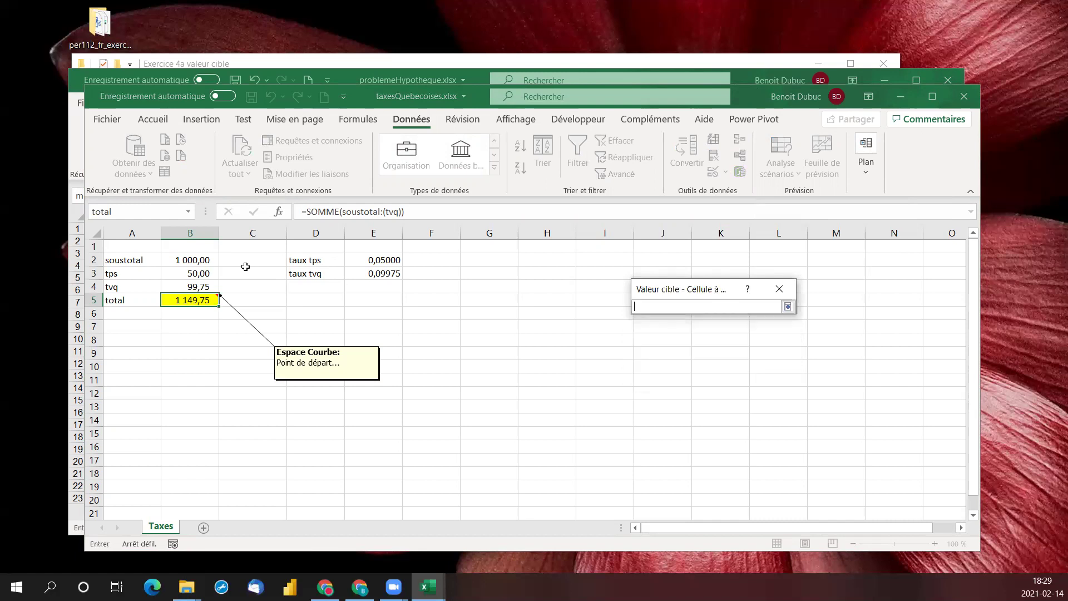
left_click(198, 260)
left_click(788, 307)
left_click(717, 369)
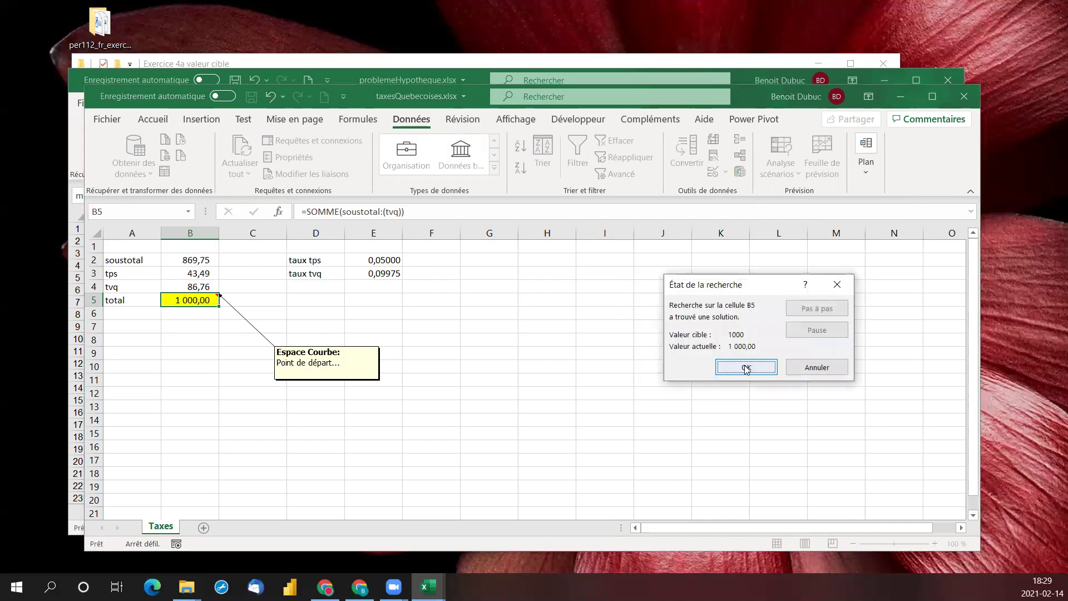
left_click(746, 367)
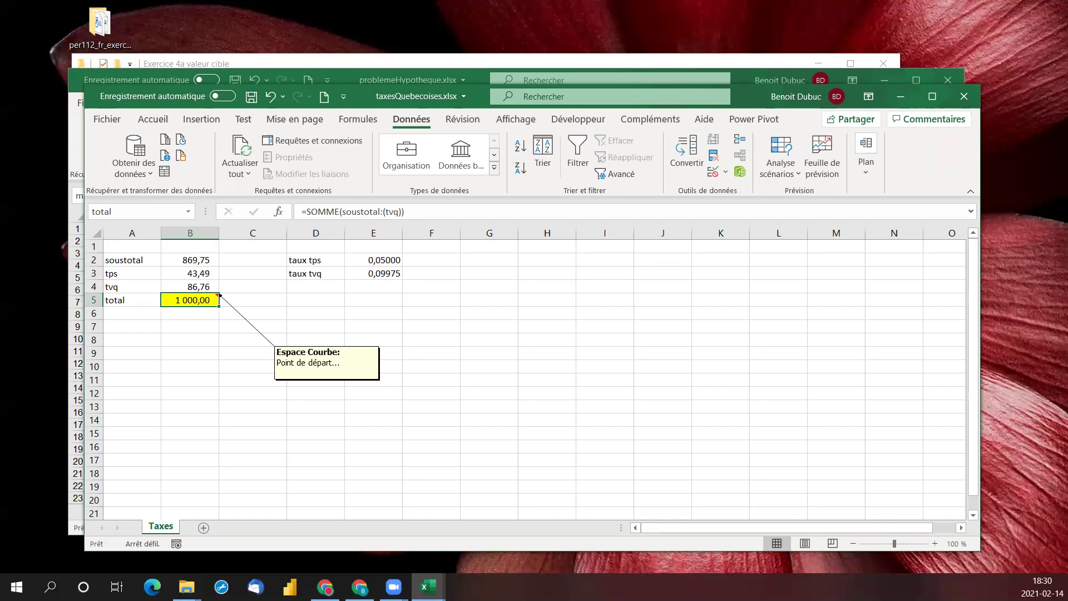
Step: Show the available Excel add-ins, try selecting Complément Solveur, and clear it again before dismissing the list
left_click(109, 119)
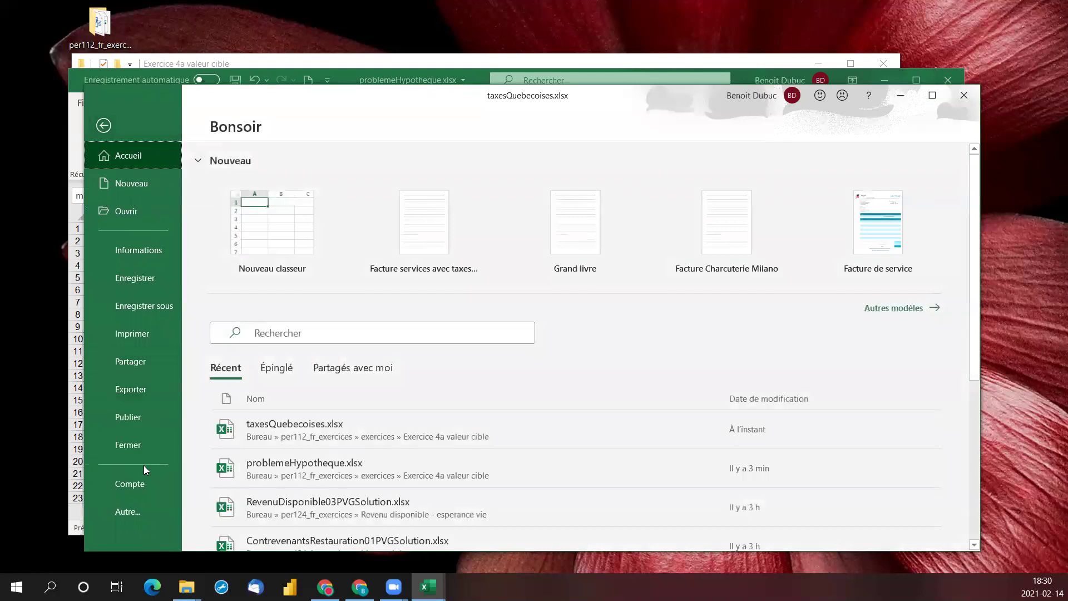
left_click(134, 504)
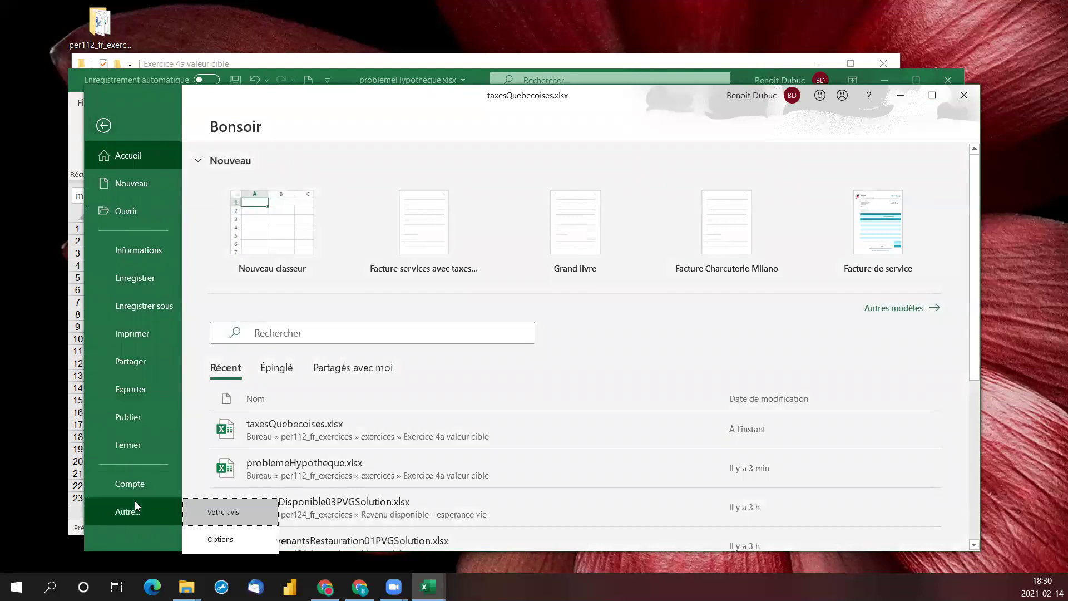
left_click(211, 536)
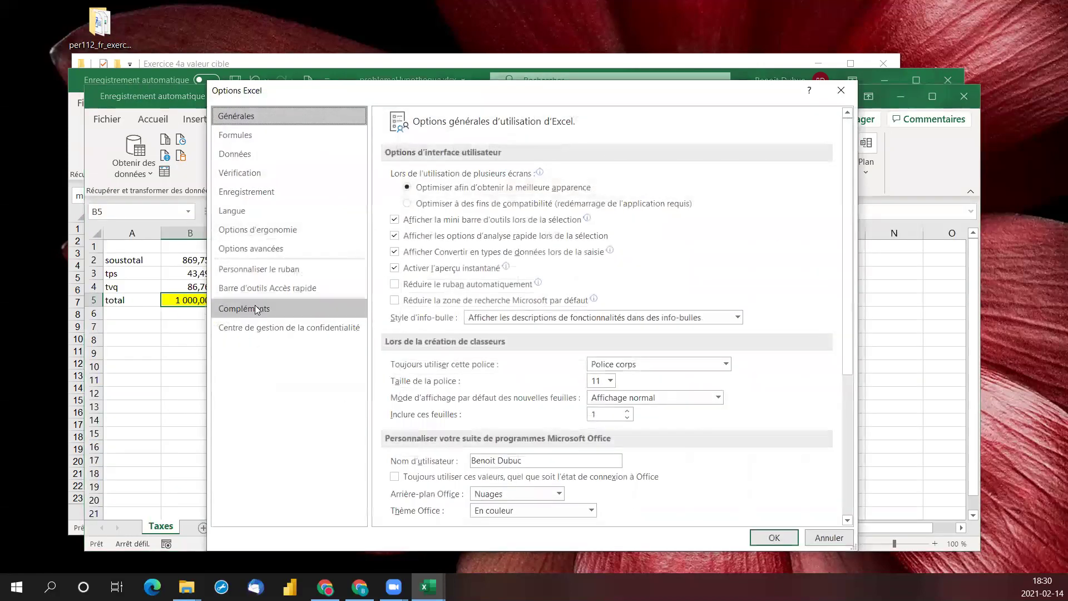
left_click(245, 308)
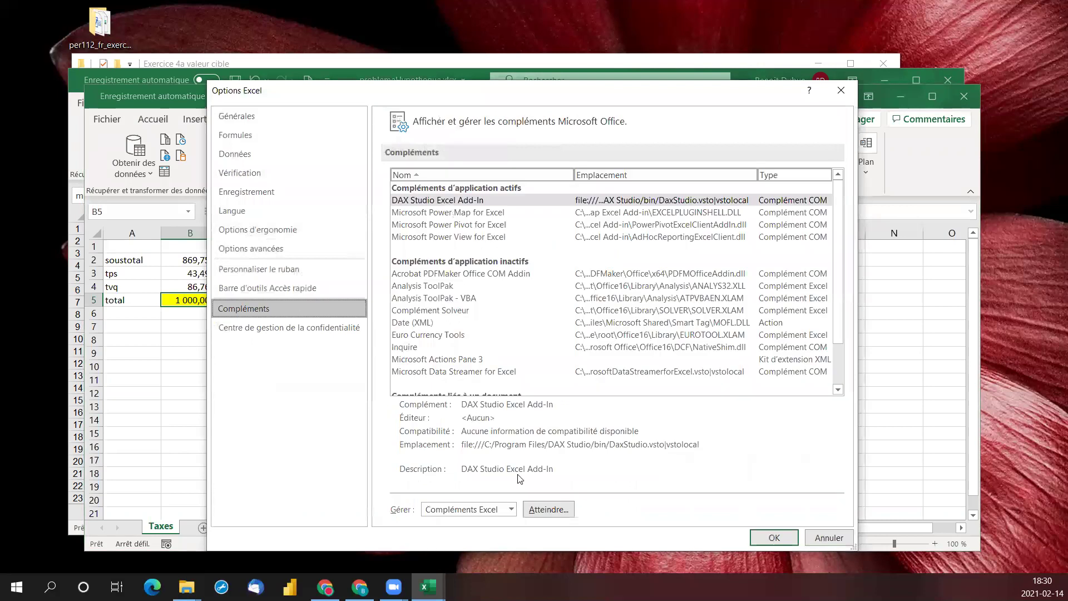
left_click(548, 509)
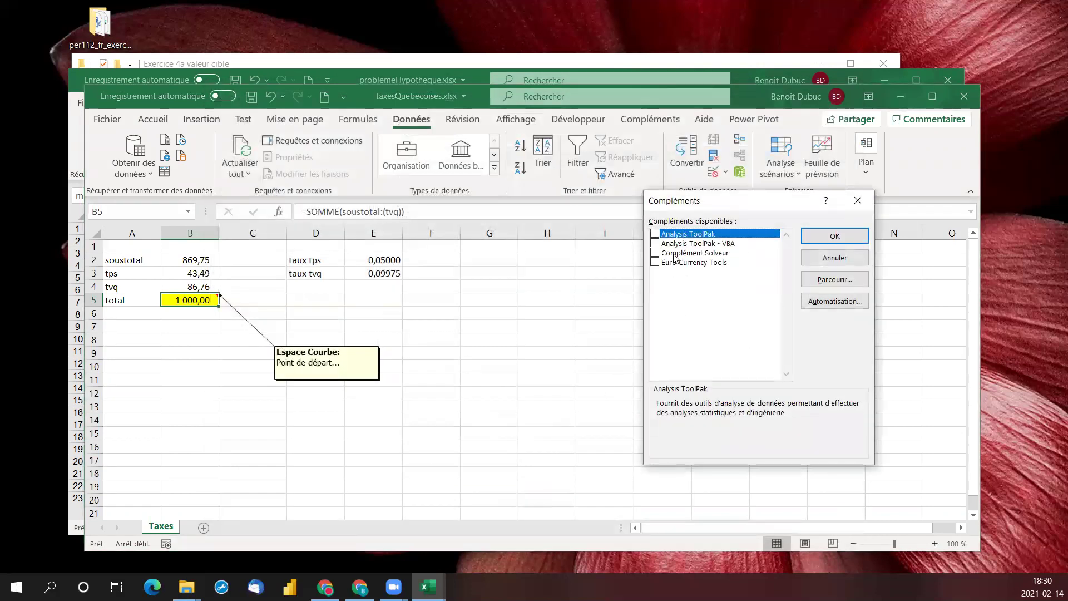
left_click(655, 254)
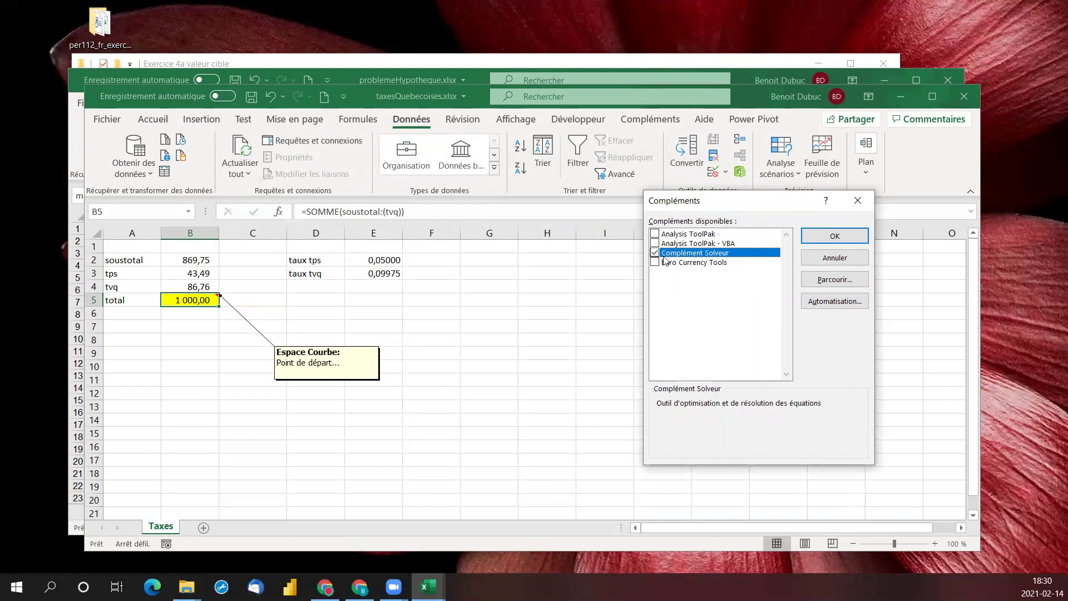
left_click(657, 253)
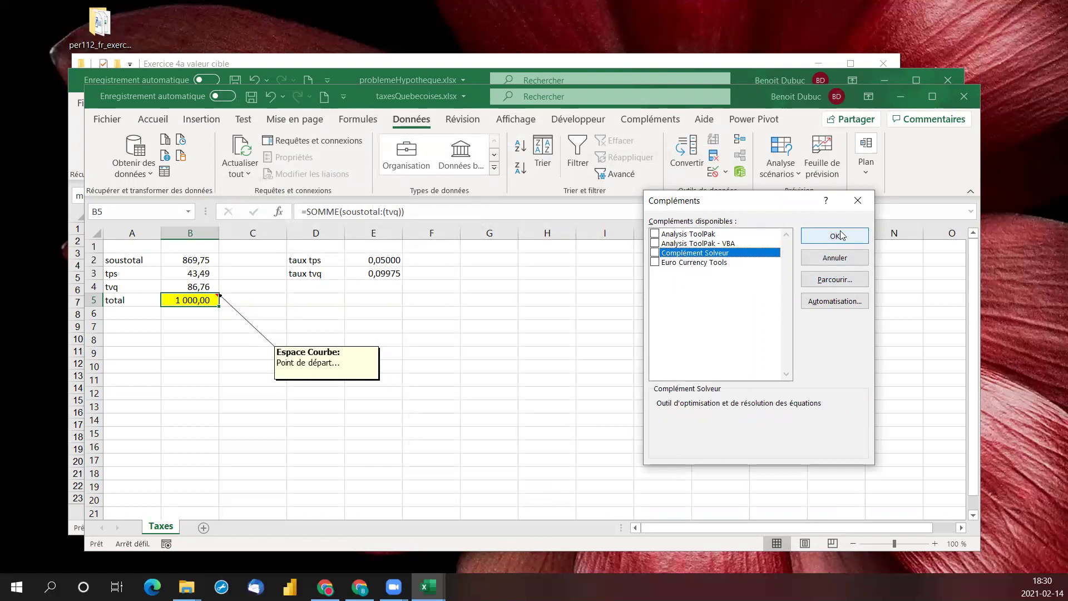
left_click(861, 201)
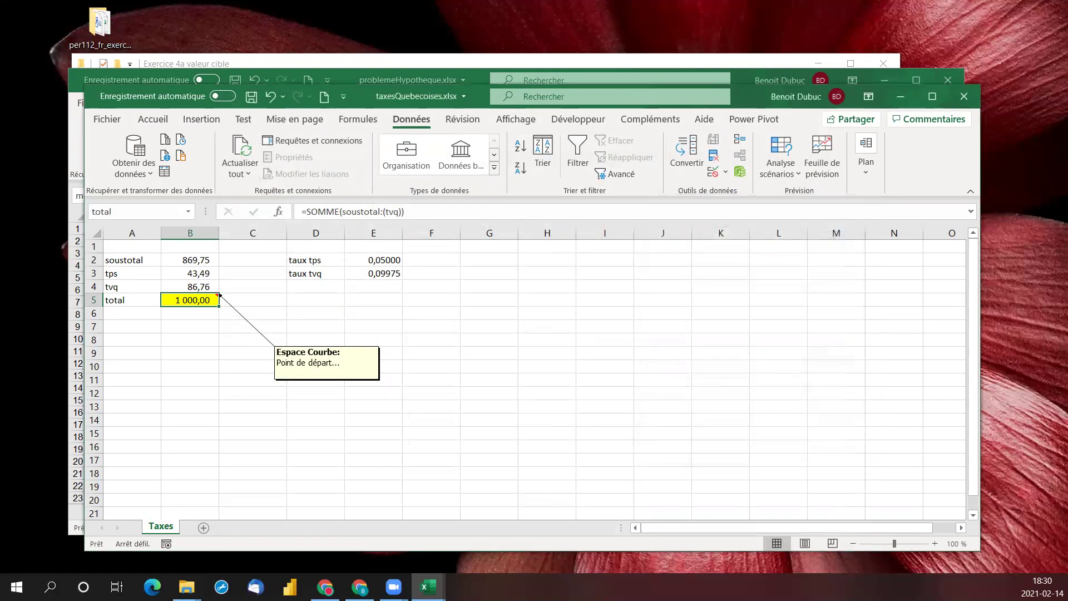